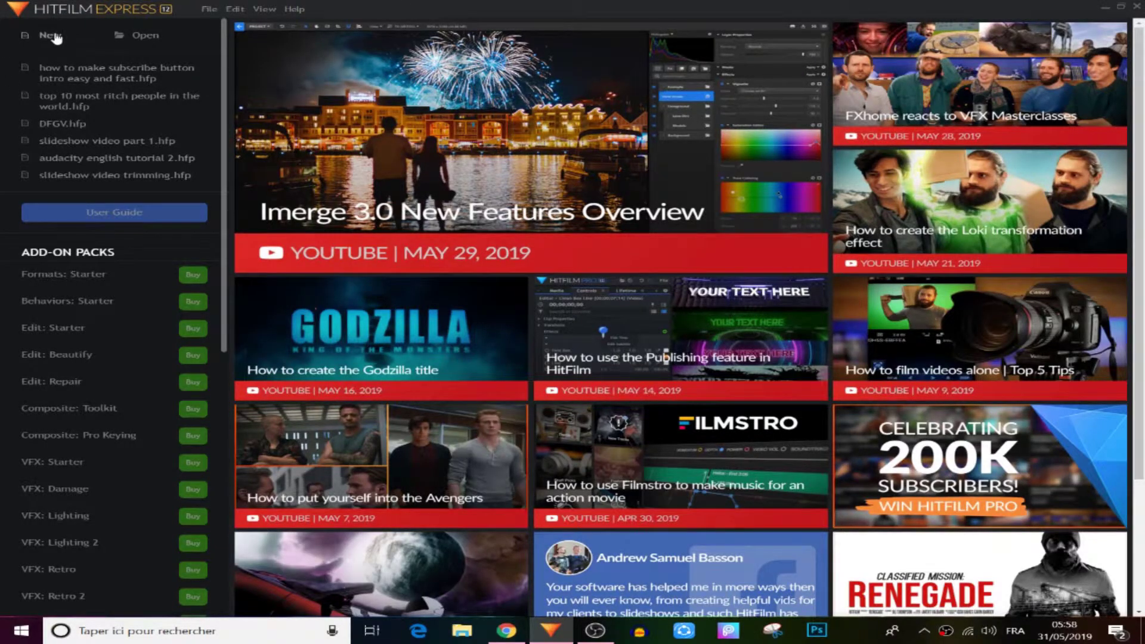
Step: Start a new project and import the subscribe templete video
{"action": "left_click", "coordinate": [54, 37]}
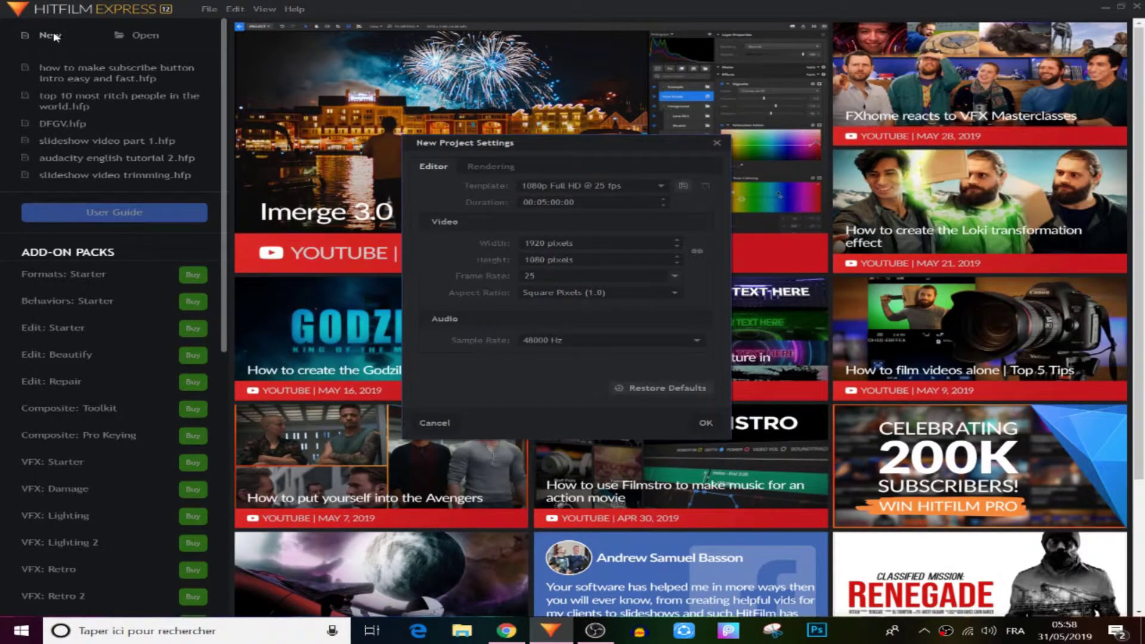
{"action": "left_click", "coordinate": [702, 424]}
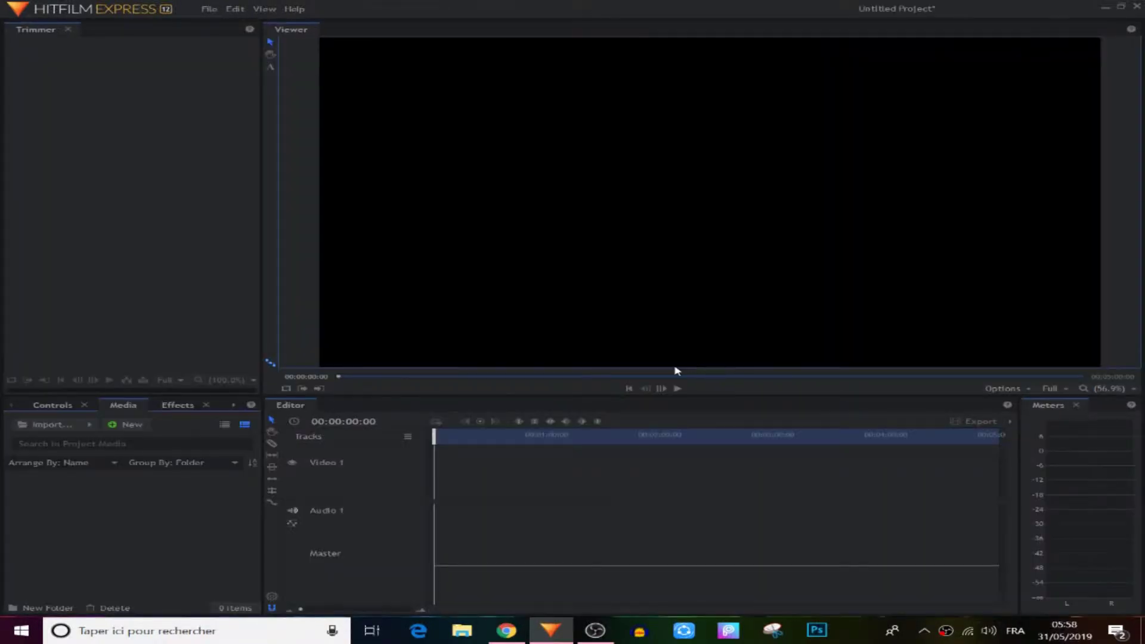
{"action": "left_click", "coordinate": [35, 425]}
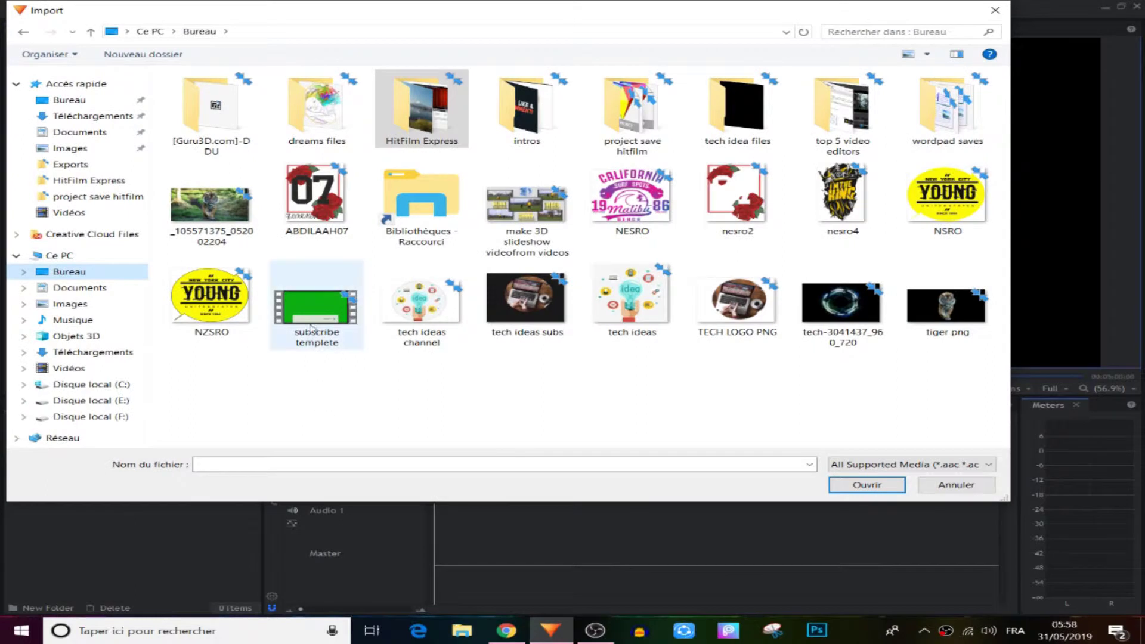
{"action": "left_click", "coordinate": [313, 318]}
{"action": "double_click", "coordinate": [313, 318]}
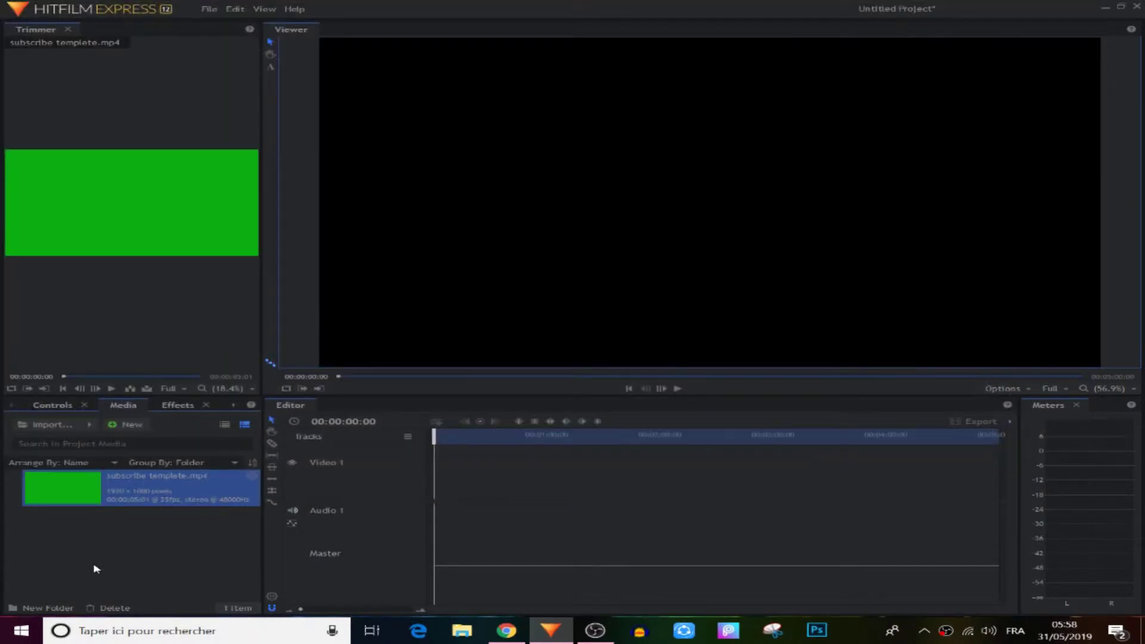
Step: Make a composite shot from the clip, play it, and scrub to 00:00:01:10
{"action": "right_click", "coordinate": [85, 499]}
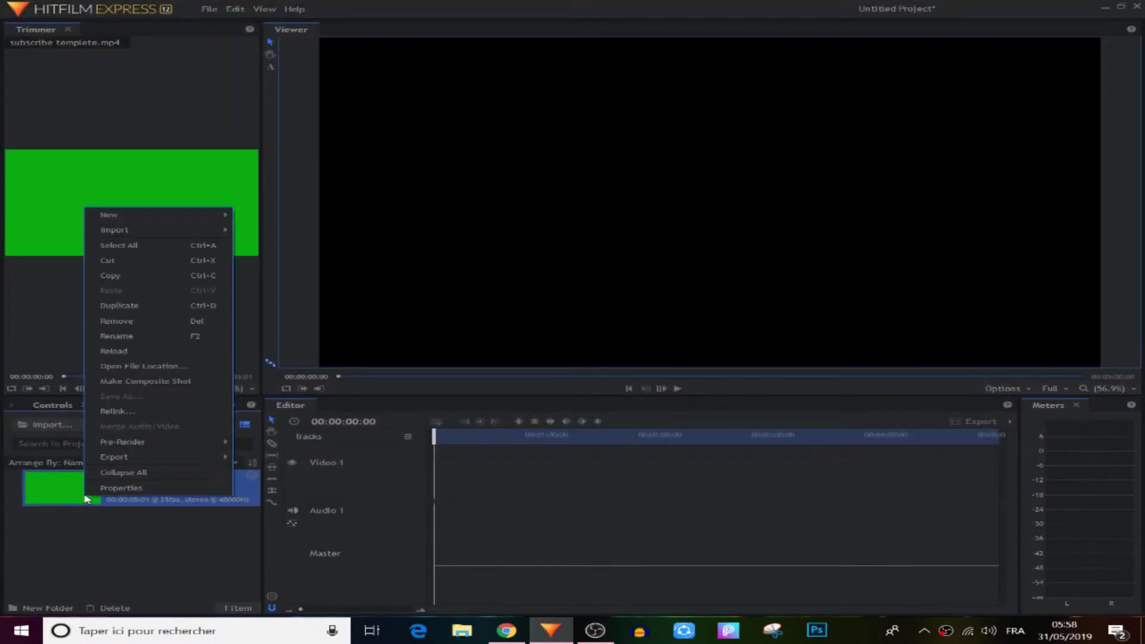
{"action": "left_click", "coordinate": [140, 381]}
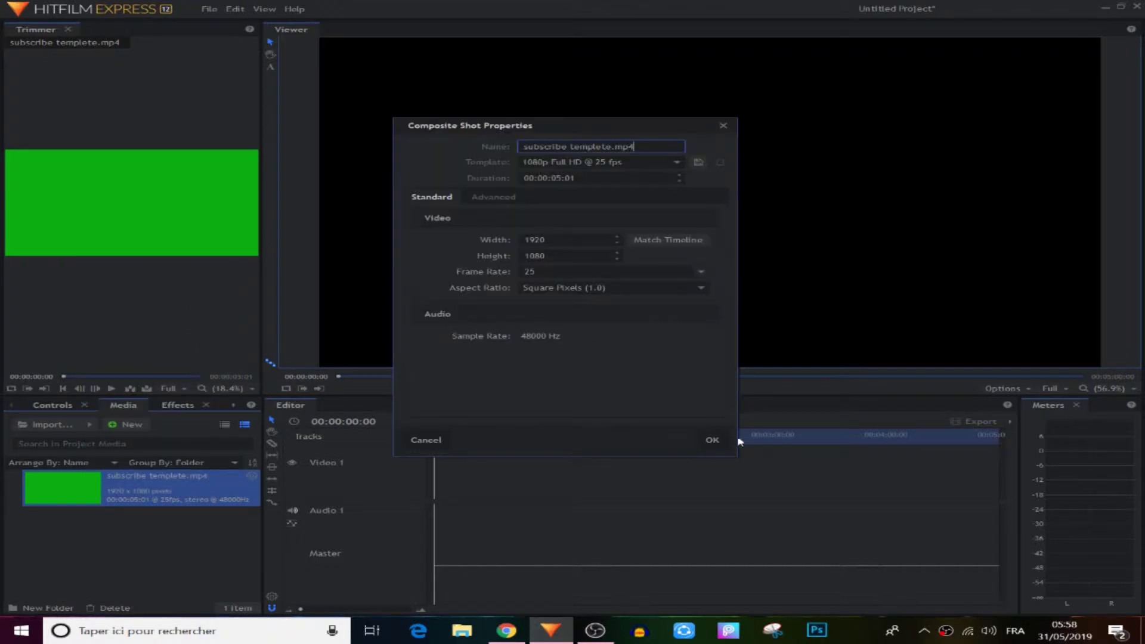
{"action": "left_click", "coordinate": [712, 440]}
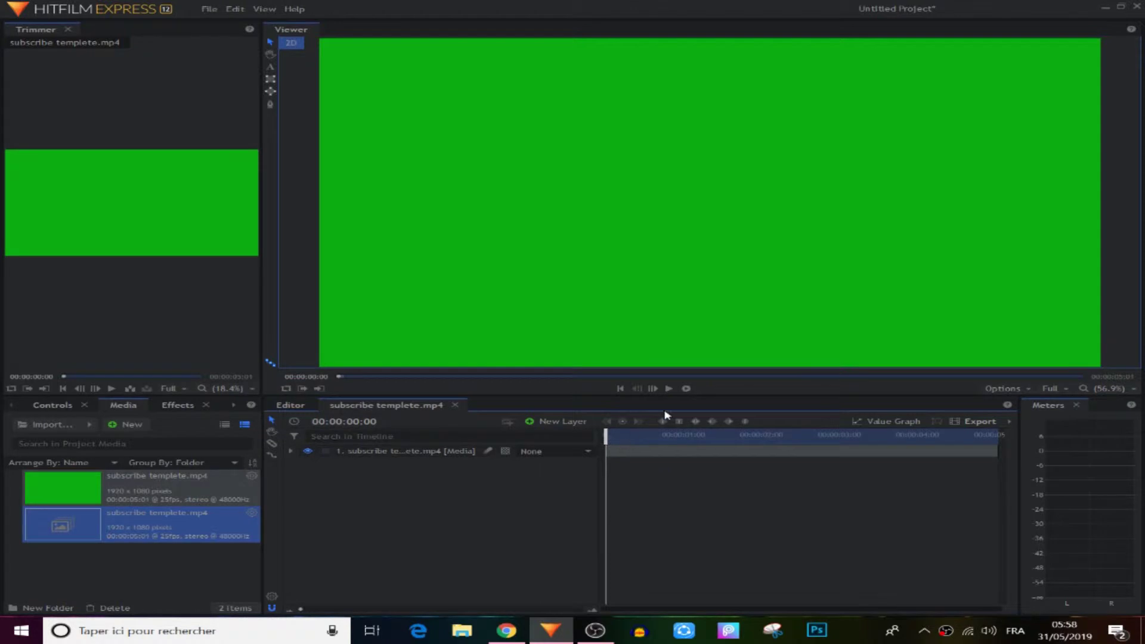
{"action": "left_click", "coordinate": [668, 389]}
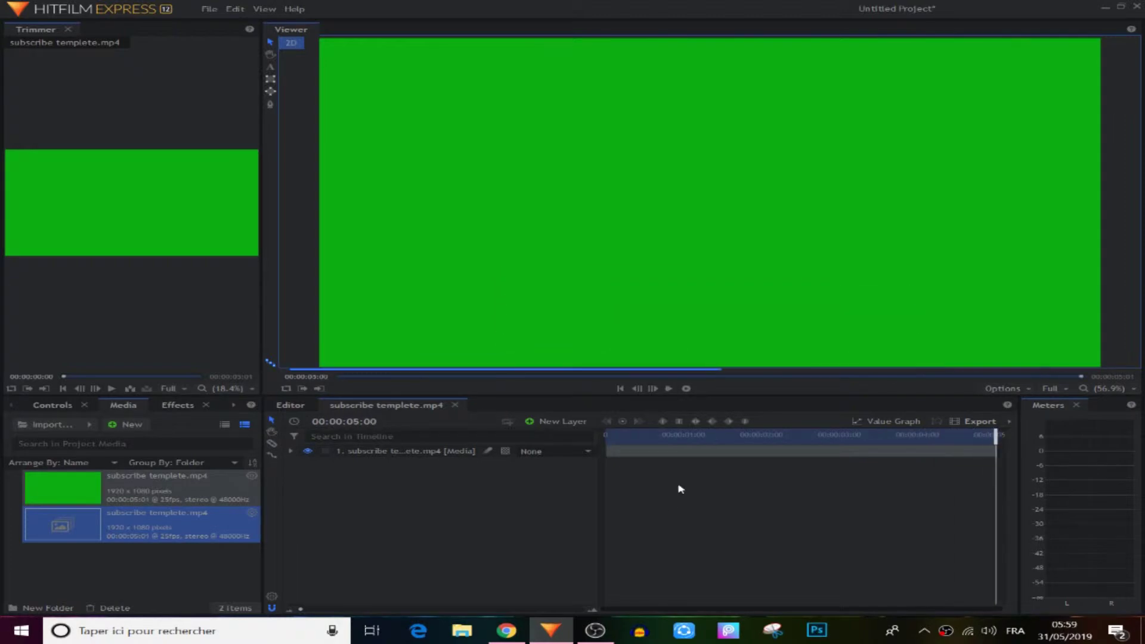
{"action": "left_click_drag", "start_coordinate": [994, 447], "coordinate": [715, 444]}
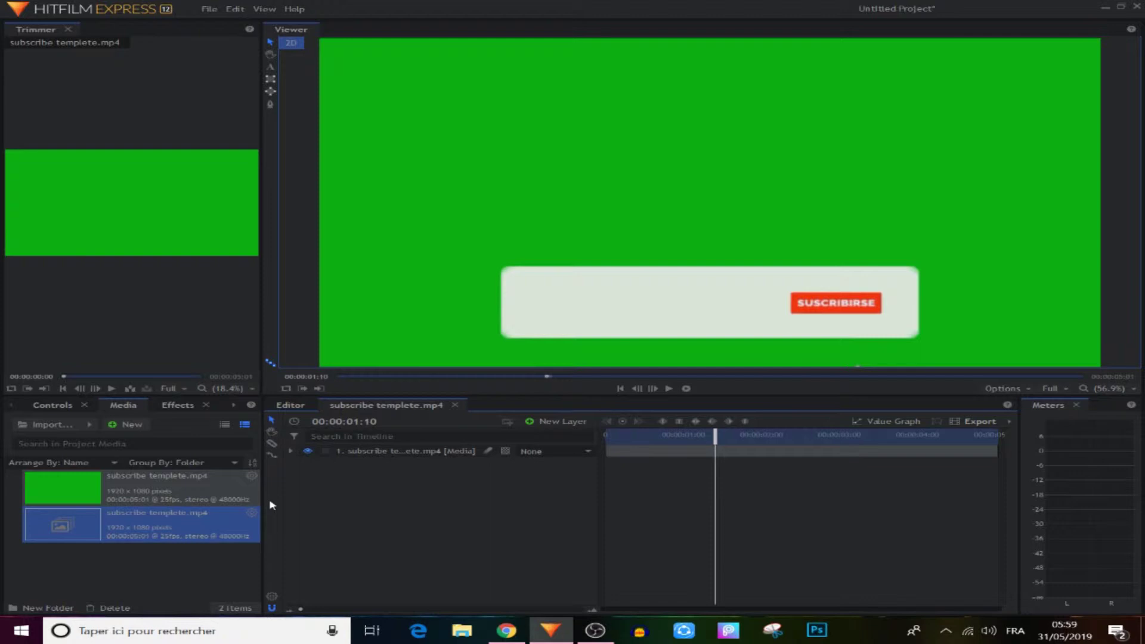
Step: Search effects for 'color key' and apply Color Difference Key to the banner layer
{"action": "left_click", "coordinate": [176, 406]}
{"action": "left_click", "coordinate": [117, 424]}
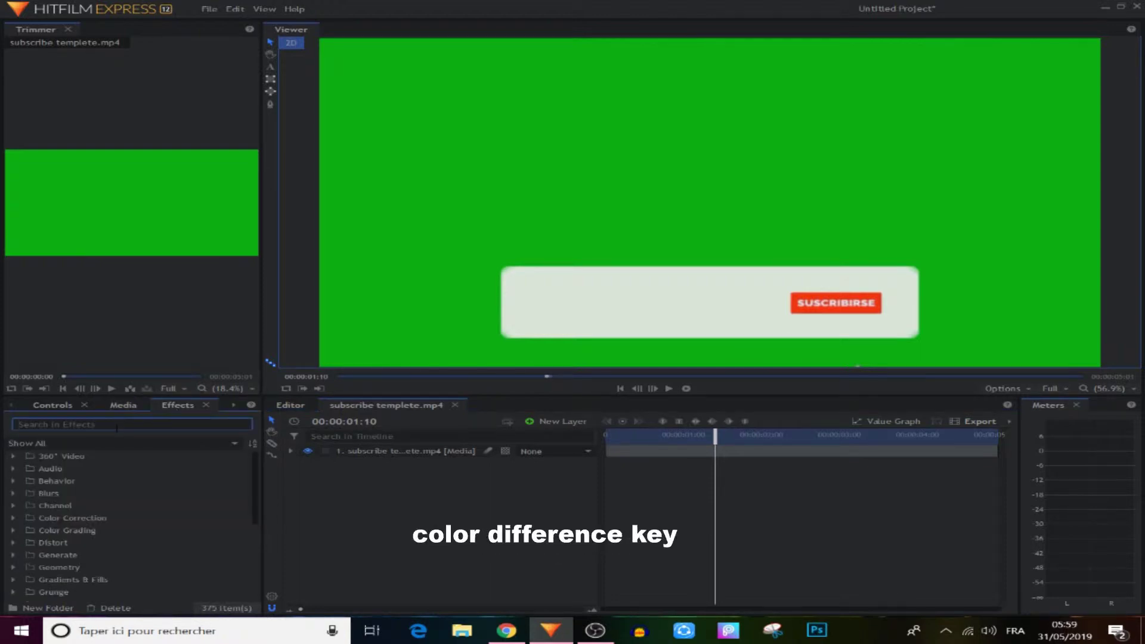
{"action": "type", "text": "color"}
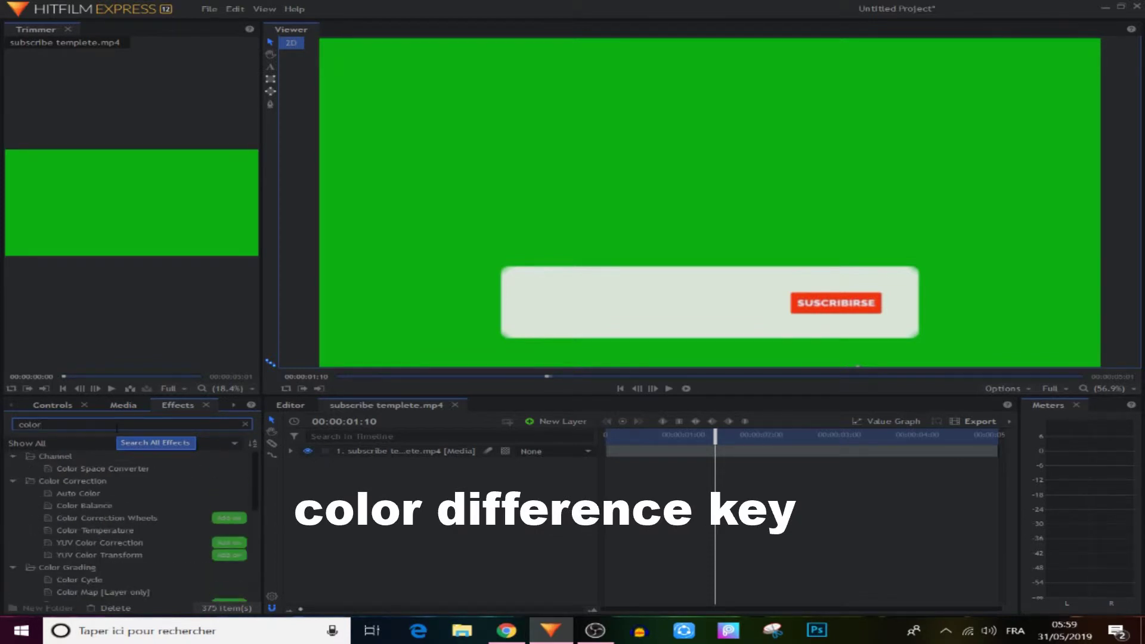
{"action": "type", "text": " key"}
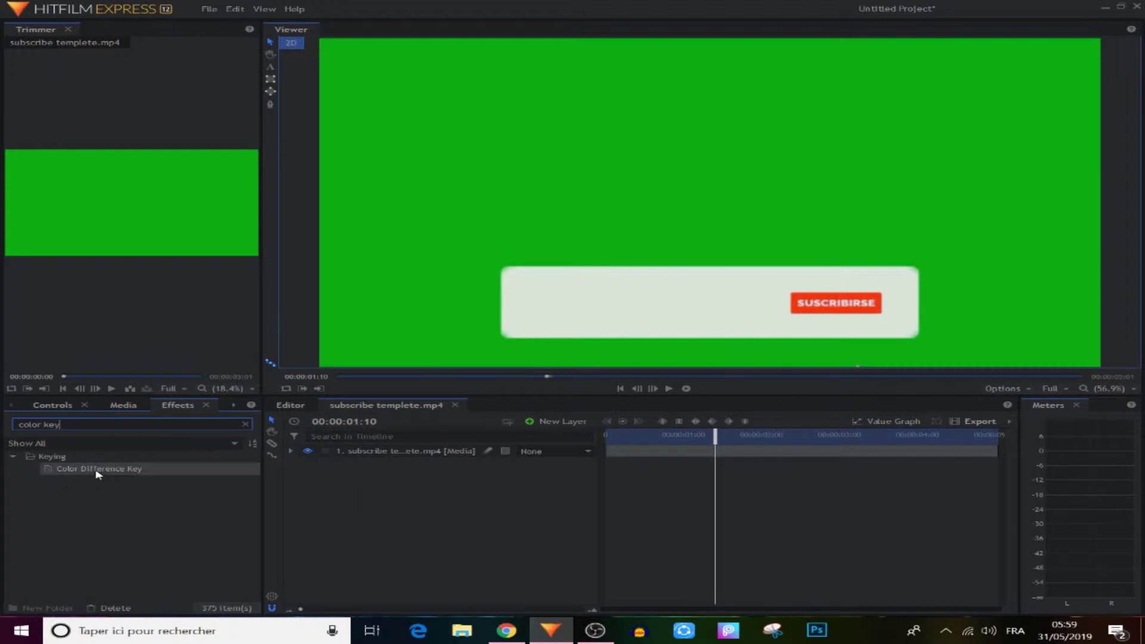
{"action": "left_click", "coordinate": [125, 470]}
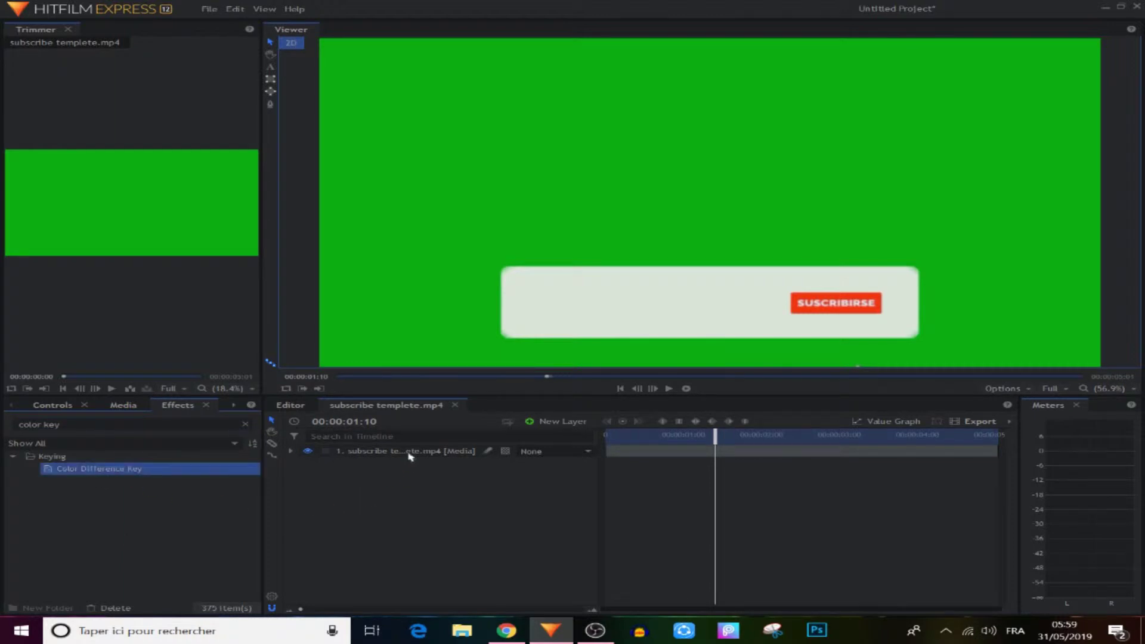
{"action": "left_click_drag", "start_coordinate": [407, 456], "coordinate": [407, 456]}
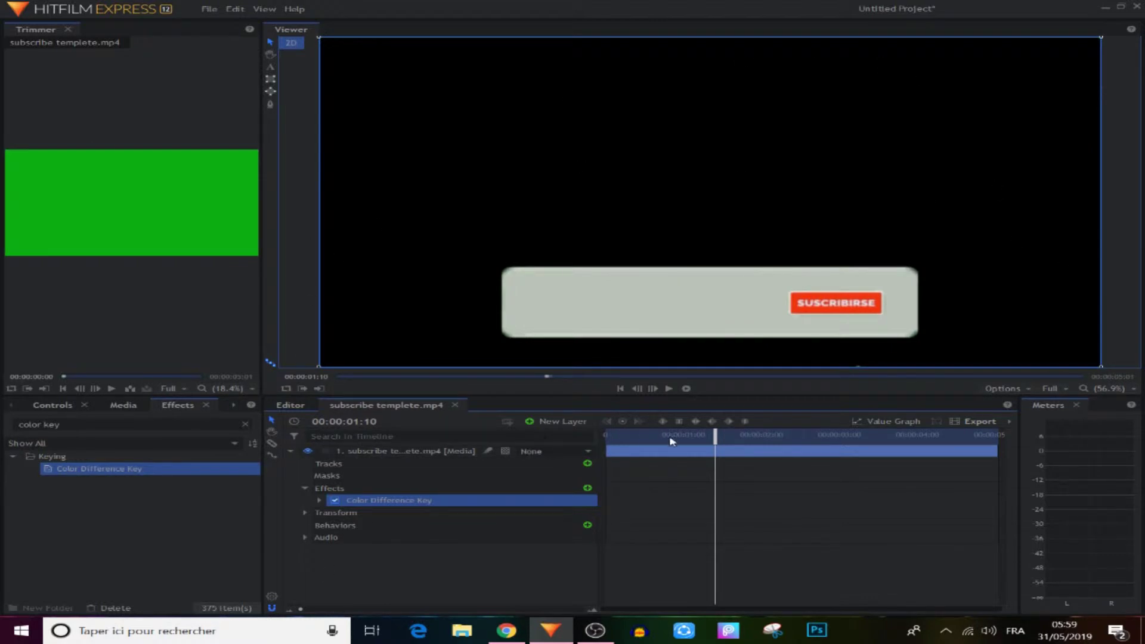
{"action": "mouse_move", "coordinate": [721, 442]}
{"action": "left_mouse_down"}
{"action": "mouse_move", "coordinate": [756, 442]}
{"action": "mouse_move", "coordinate": [738, 442]}
{"action": "left_mouse_up"}
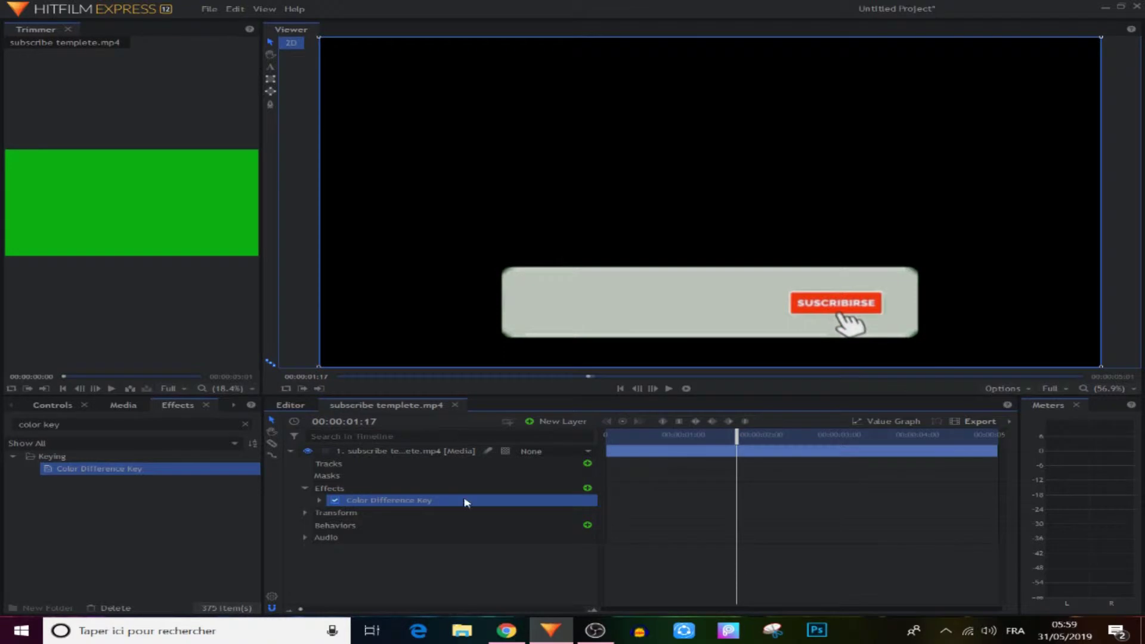
Step: Tune the key to Min 0.53, Max 0.77 and Gamma 0.80
{"action": "left_click", "coordinate": [43, 410]}
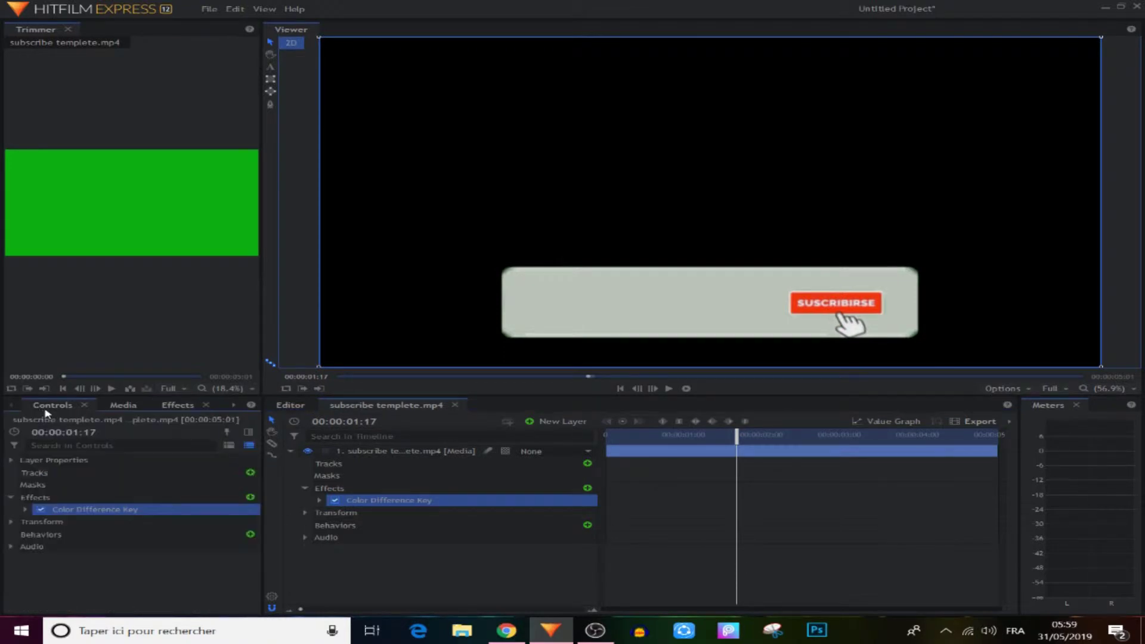
{"action": "left_click", "coordinate": [24, 510]}
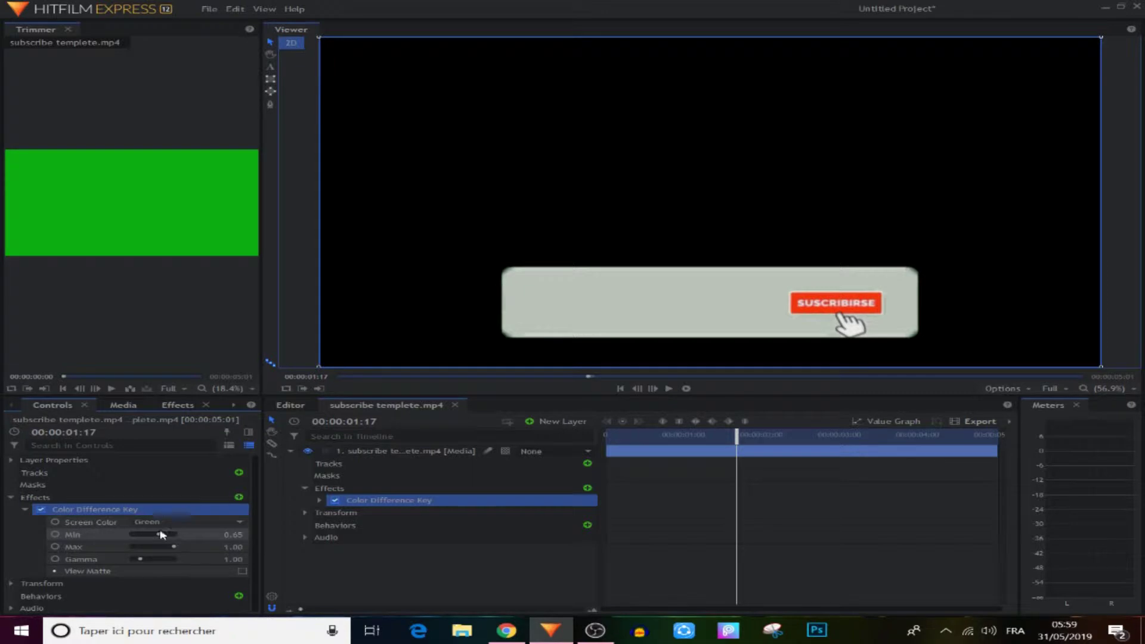
{"action": "left_click_drag", "start_coordinate": [161, 534], "coordinate": [151, 561]}
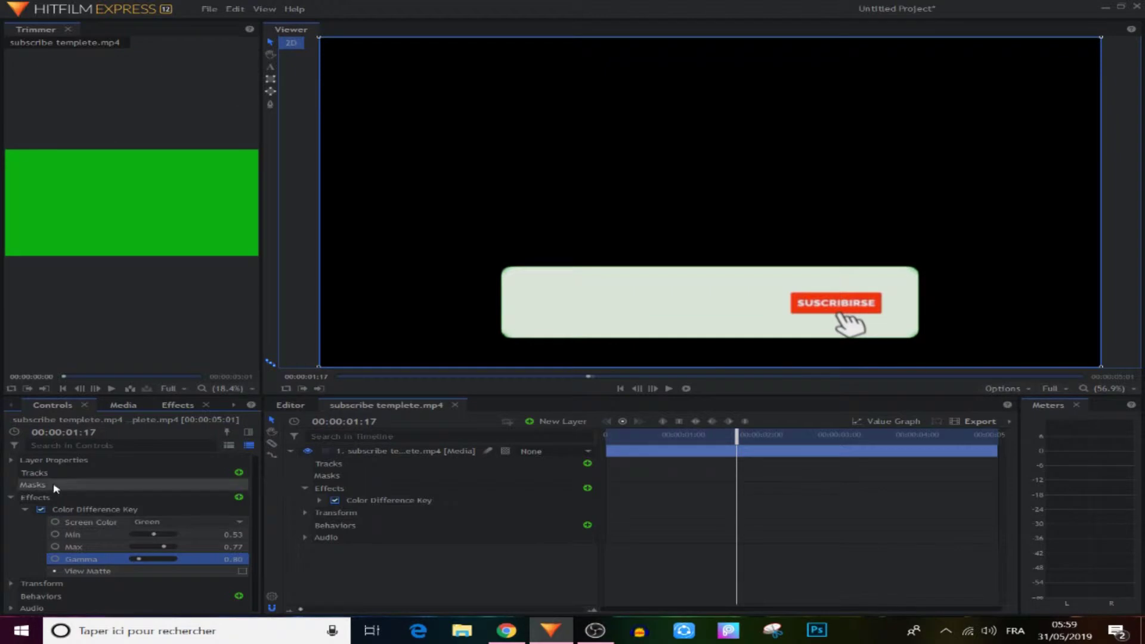
{"action": "left_click", "coordinate": [286, 490]}
{"action": "left_click", "coordinate": [291, 451]}
{"action": "key", "text": "Left"}
{"action": "key", "text": "Left"}
{"action": "key", "text": "Left"}
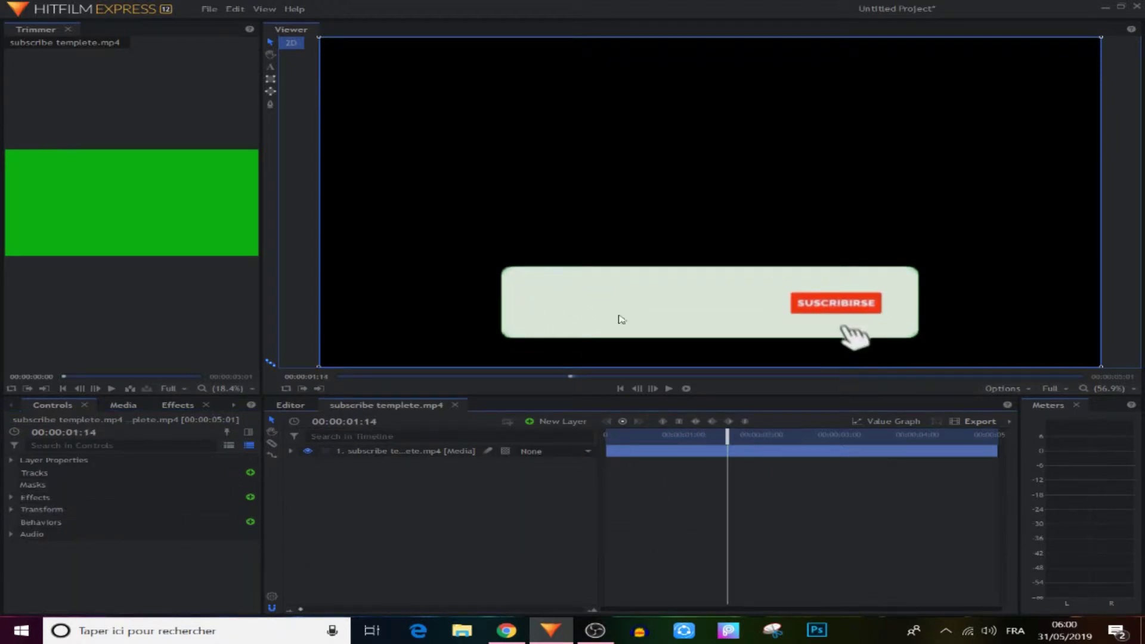
Step: Import the tech ideas channel.png image and add it as a layer
{"action": "left_click", "coordinate": [126, 407]}
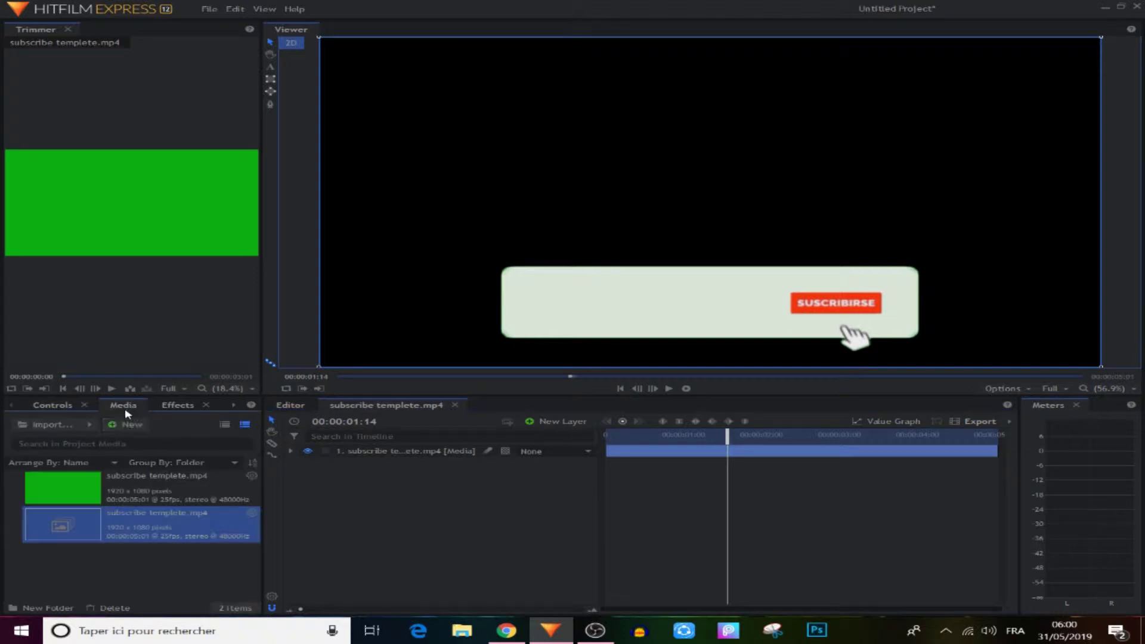
{"action": "left_click", "coordinate": [47, 424]}
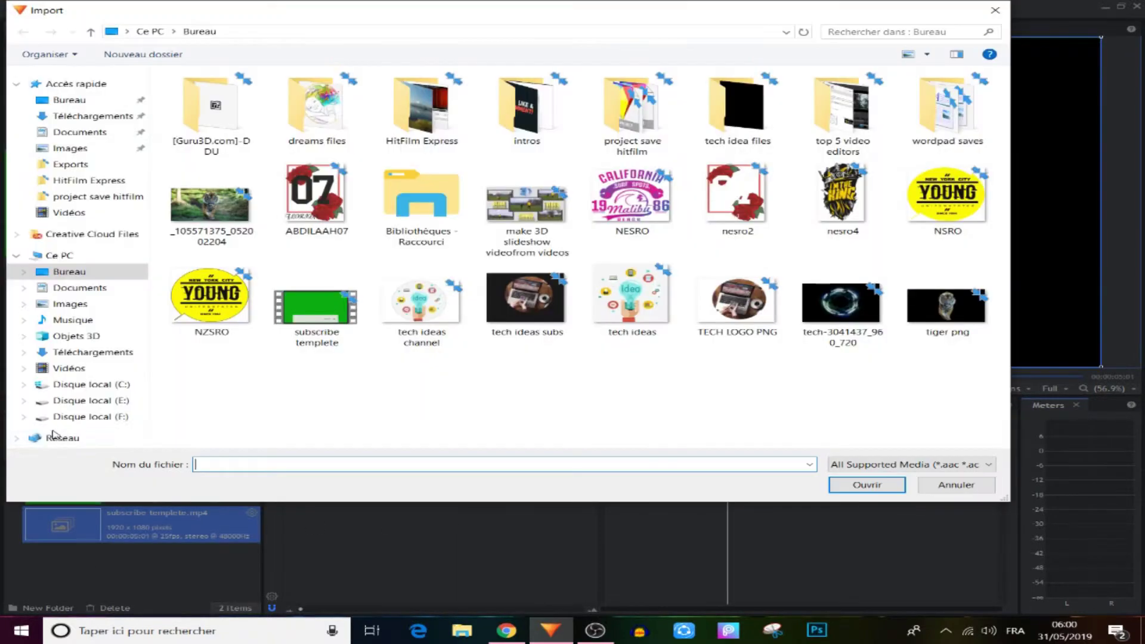
{"action": "double_click", "coordinate": [426, 311]}
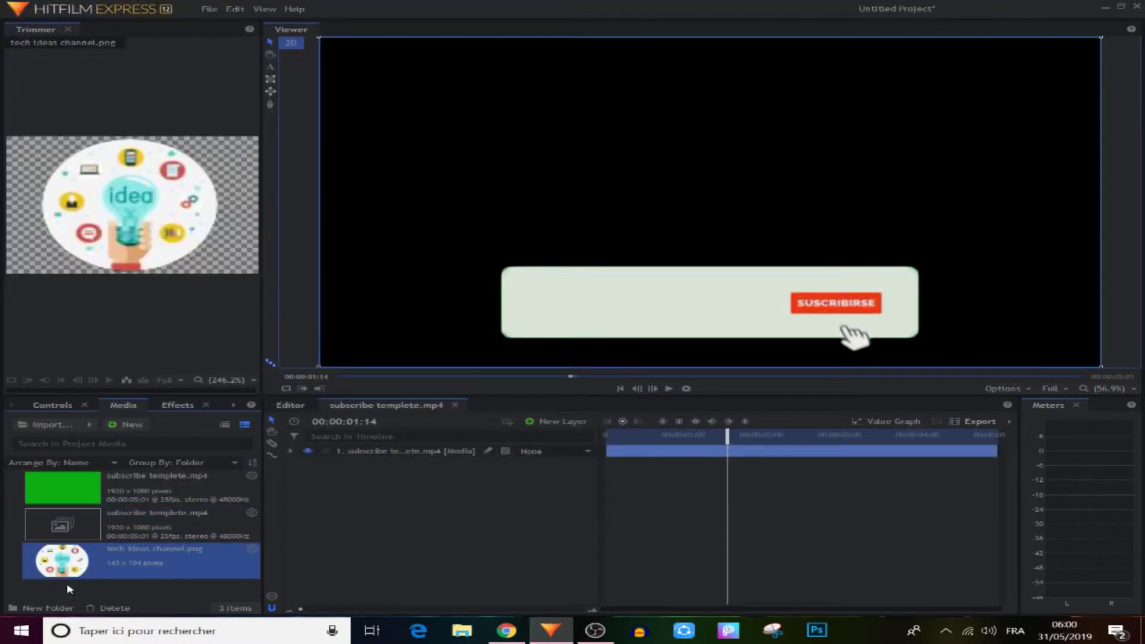
{"action": "left_click_drag", "start_coordinate": [97, 572], "coordinate": [418, 453]}
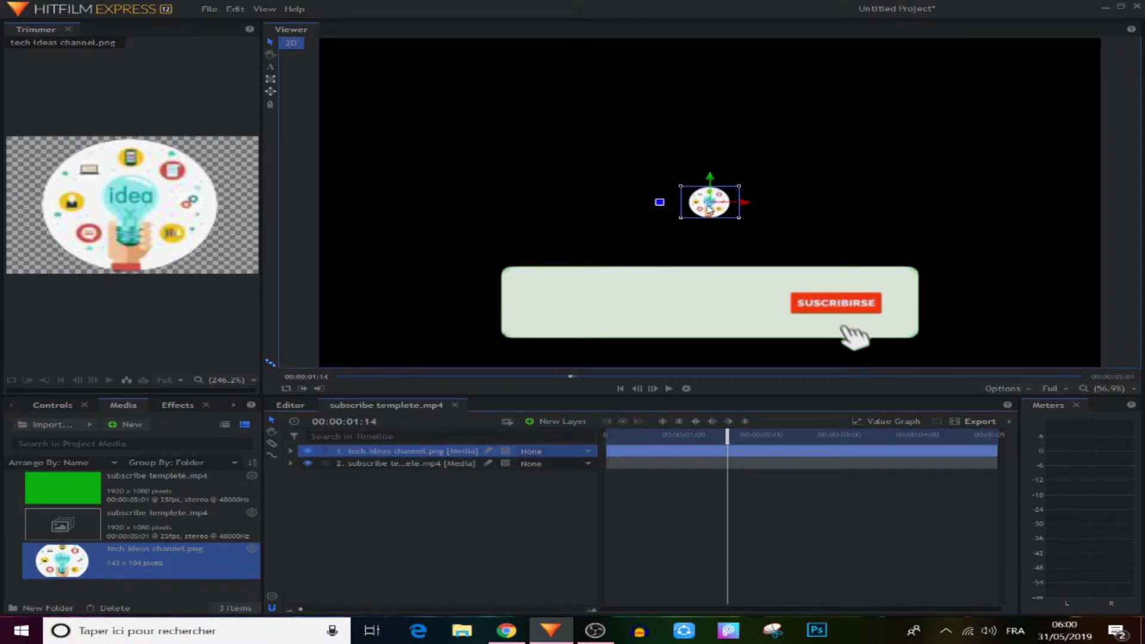
Step: Move the logo into the left end of the subscribe bar and replay from the start
{"action": "left_click_drag", "start_coordinate": [701, 212], "coordinate": [580, 309]}
{"action": "left_click", "coordinate": [532, 507]}
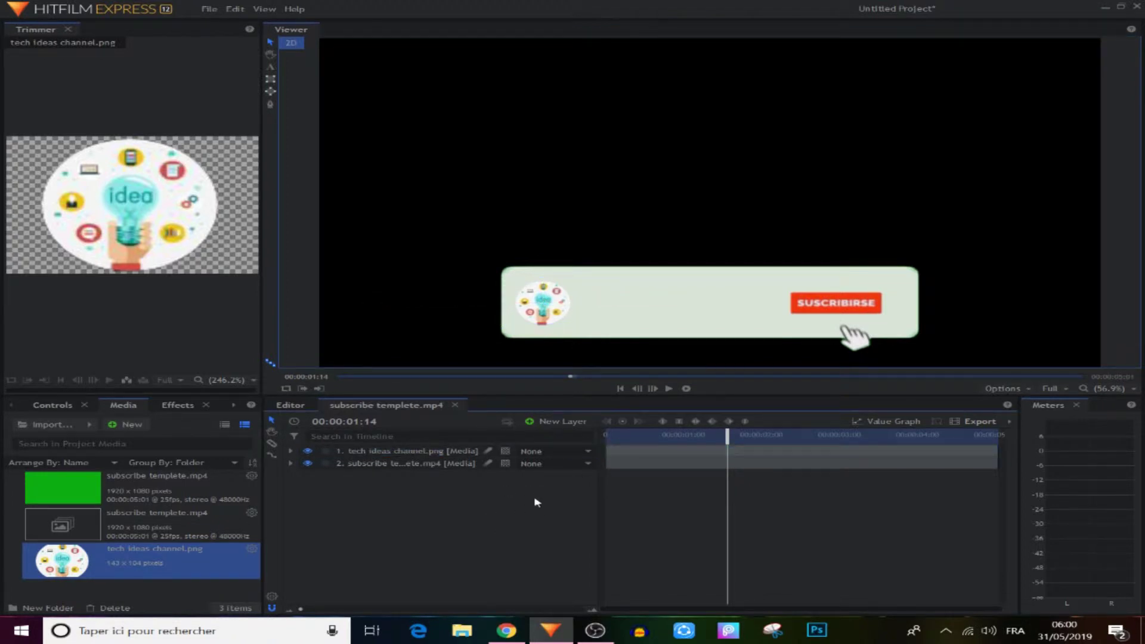
{"action": "left_click_drag", "start_coordinate": [729, 438], "coordinate": [608, 448]}
{"action": "left_click", "coordinate": [668, 389]}
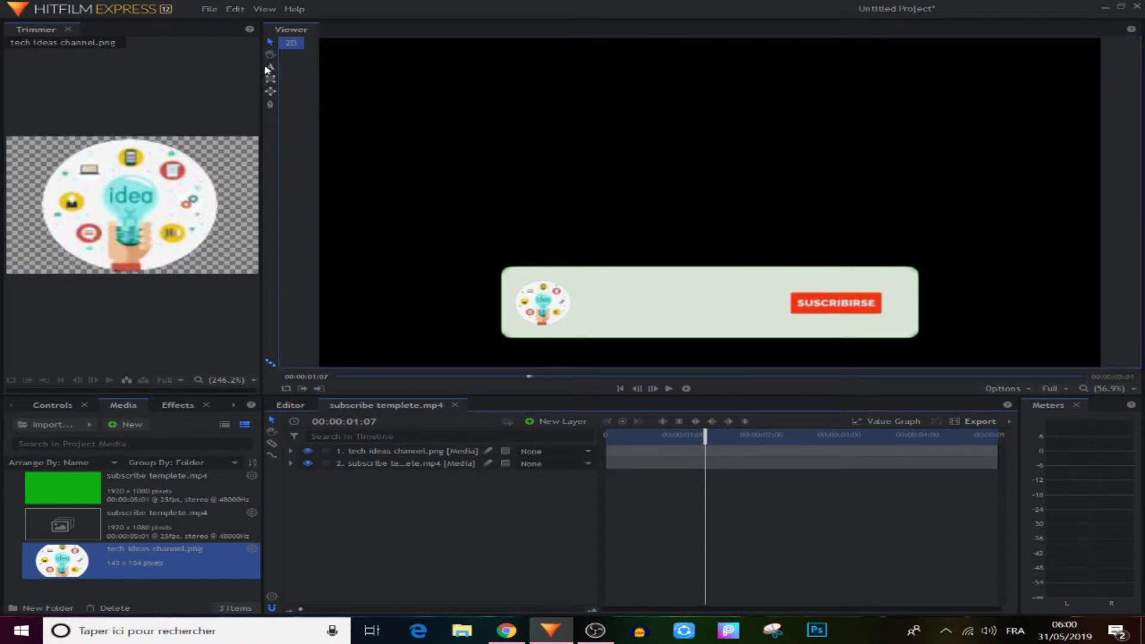
Step: Create a text box reading 'TECH IDEAS' with 'subscribe for more!' on a second line
{"action": "left_click_drag", "start_coordinate": [411, 99], "coordinate": [749, 181]}
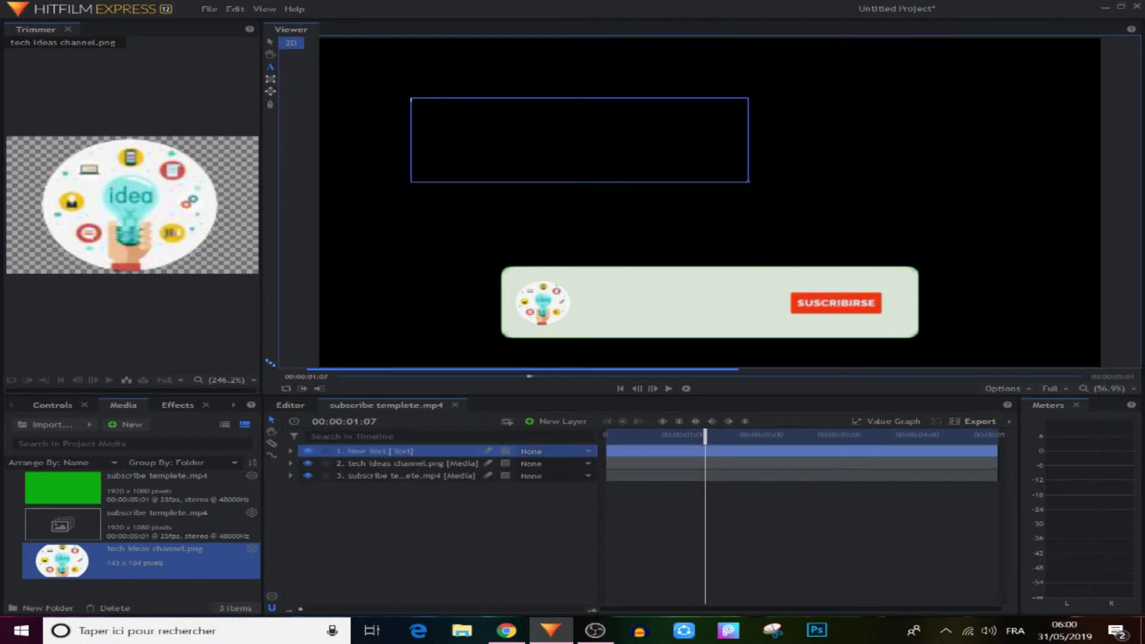
{"action": "type", "text": "TECH IDEAS"}
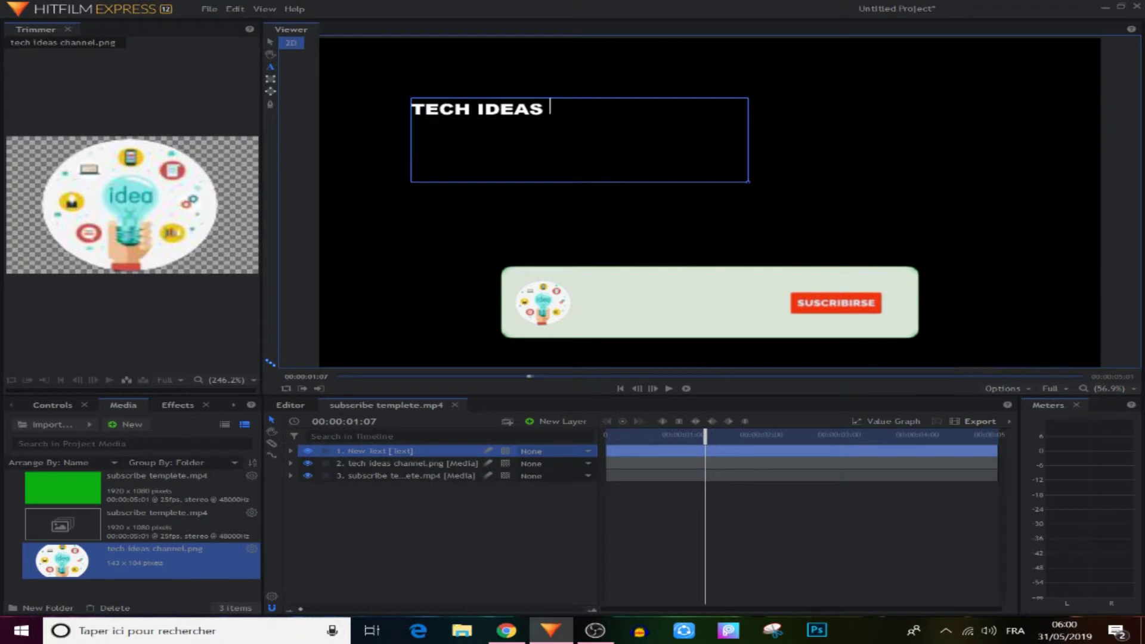
{"action": "key", "text": "Return"}
{"action": "type", "text": "SUBSCRIBE FOR MORE"}
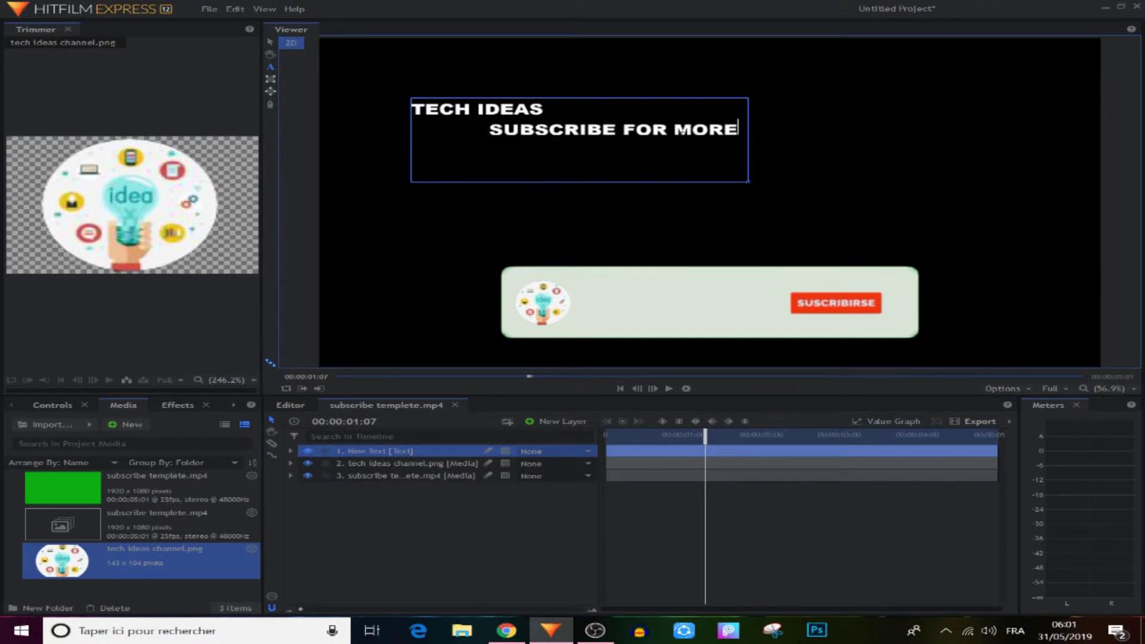
{"action": "type", "text": "S"}
{"action": "key", "text": "BackSpace"}
{"action": "key", "text": "BackSpace"}
{"action": "key", "text": "BackSpace"}
{"action": "key", "text": "BackSpace"}
{"action": "key", "text": "BackSpace"}
{"action": "key", "text": "BackSpace"}
{"action": "key", "text": "BackSpace"}
{"action": "key", "text": "BackSpace"}
{"action": "key", "text": "BackSpace"}
{"action": "key", "text": "BackSpace"}
{"action": "key", "text": "BackSpace"}
{"action": "key", "text": "BackSpace"}
{"action": "key", "text": "BackSpace"}
{"action": "key", "text": "BackSpace"}
{"action": "key", "text": "BackSpace"}
{"action": "key", "text": "BackSpace"}
{"action": "key", "text": "BackSpace"}
{"action": "key", "text": "BackSpace"}
{"action": "key", "text": "BackSpace"}
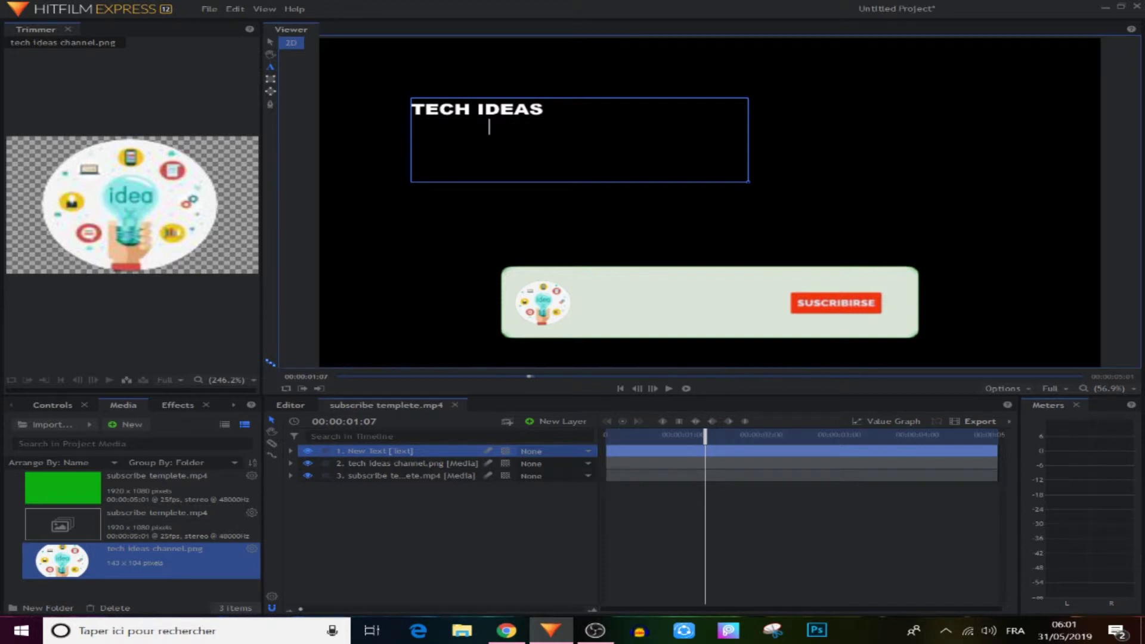
{"action": "type", "text": "subscribe for more!"}
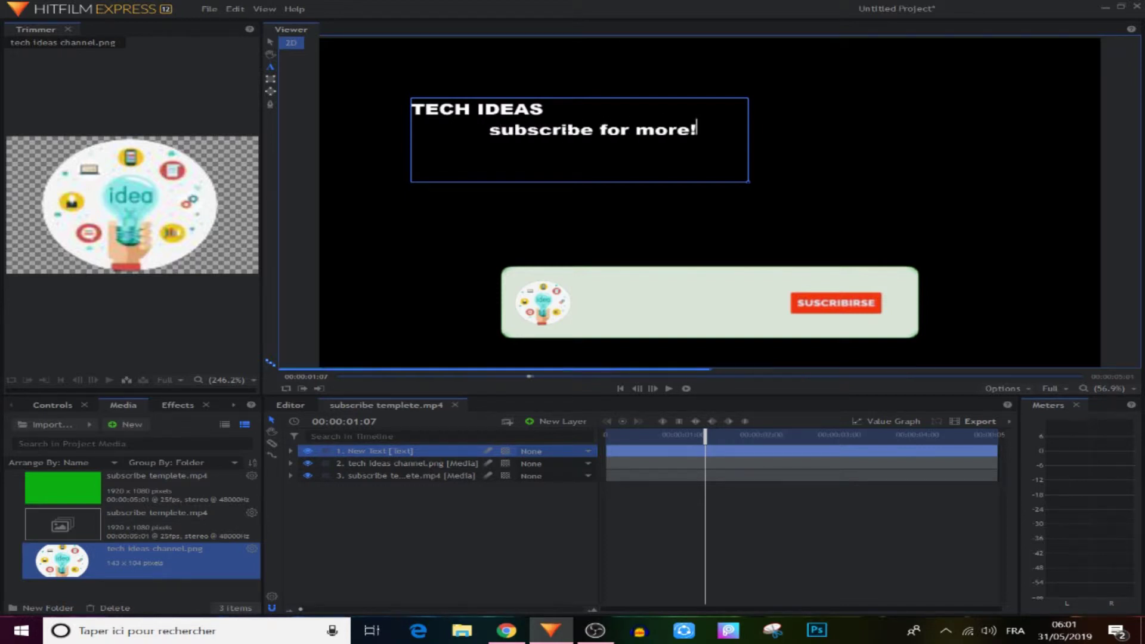
Step: Reduce the 'subscribe for more!' line to font size 30
{"action": "key", "text": "ctrl+a"}
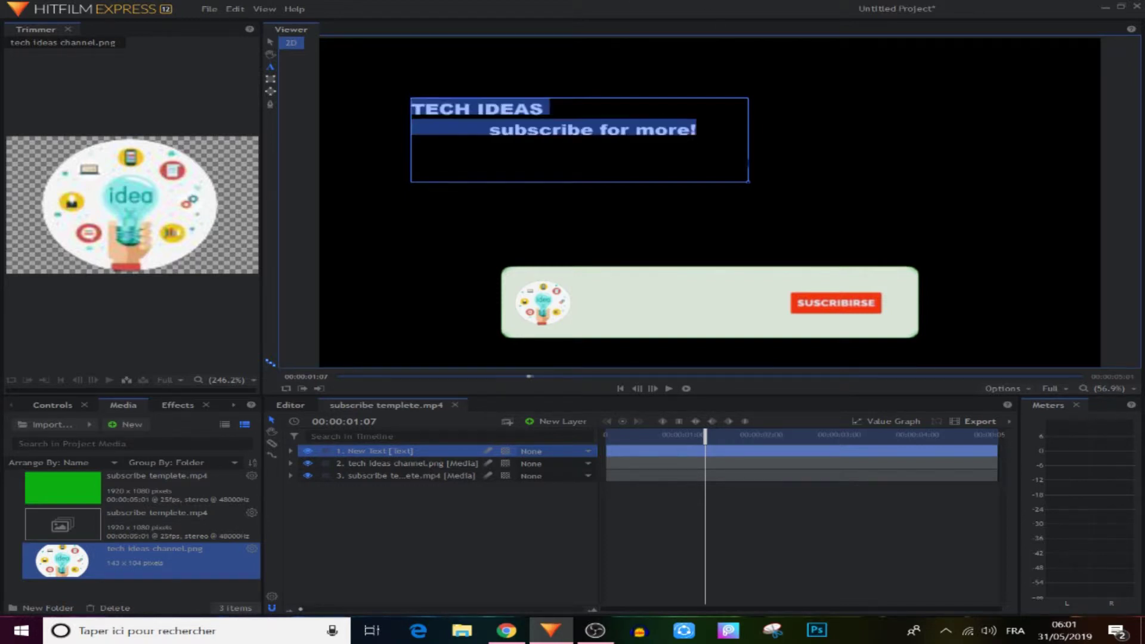
{"action": "left_click", "coordinate": [233, 405]}
{"action": "left_click", "coordinate": [132, 405]}
{"action": "scroll", "coordinate": [81, 465], "scroll_direction": "down", "scroll_amount": 2}
{"action": "left_click_drag", "start_coordinate": [474, 124], "coordinate": [741, 328]}
{"action": "scroll", "coordinate": [80, 465], "scroll_direction": "down", "scroll_amount": 9}
{"action": "left_click", "coordinate": [270, 42]}
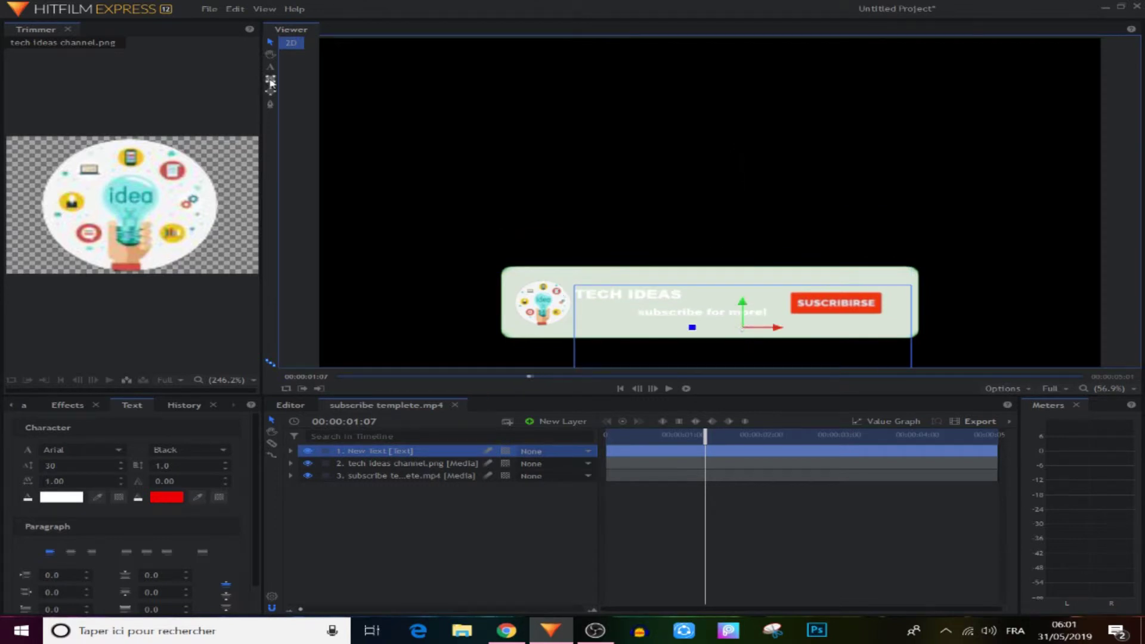
Step: Colour the 'subscribe for more!' line black
{"action": "left_click", "coordinate": [270, 66]}
{"action": "left_click", "coordinate": [80, 497]}
{"action": "left_click", "coordinate": [695, 411]}
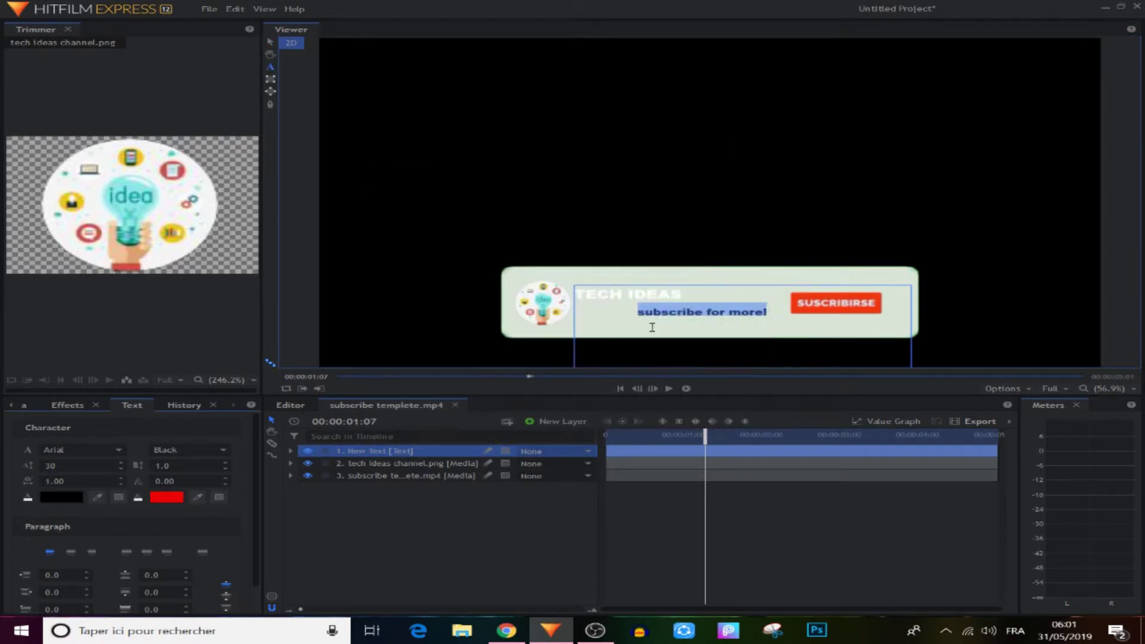
{"action": "left_click", "coordinate": [583, 293]}
Step: Colour the 'TECH IDEAS' heading blue
{"action": "left_click_drag", "start_coordinate": [584, 293], "coordinate": [705, 291]}
{"action": "left_click", "coordinate": [73, 497]}
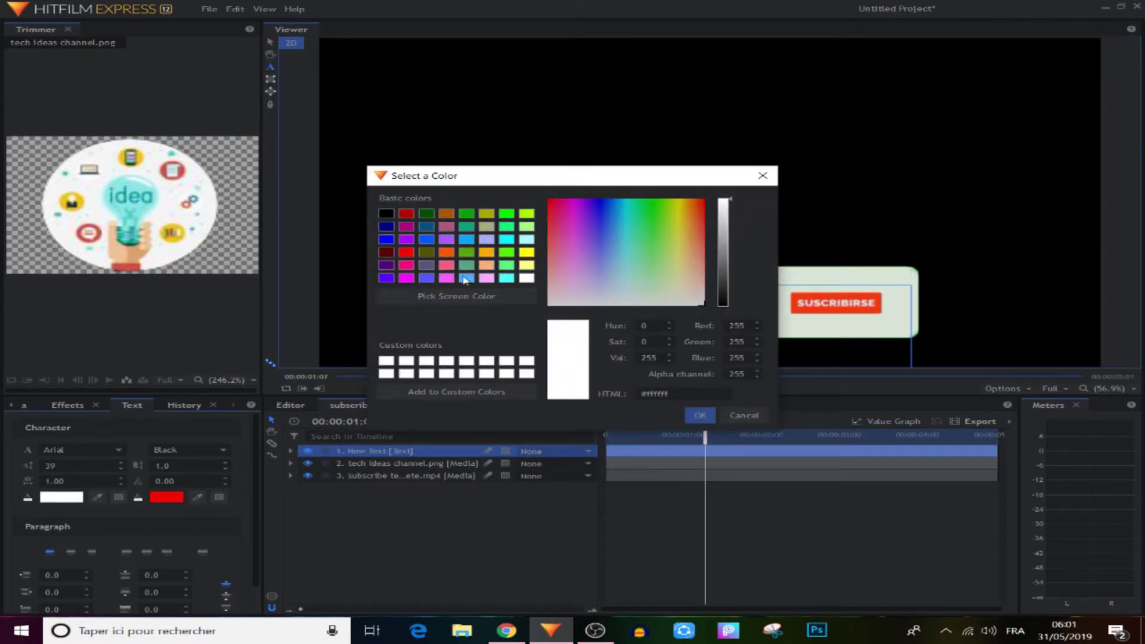
{"action": "left_click_drag", "start_coordinate": [725, 203], "coordinate": [725, 279]}
{"action": "left_click", "coordinate": [705, 417]}
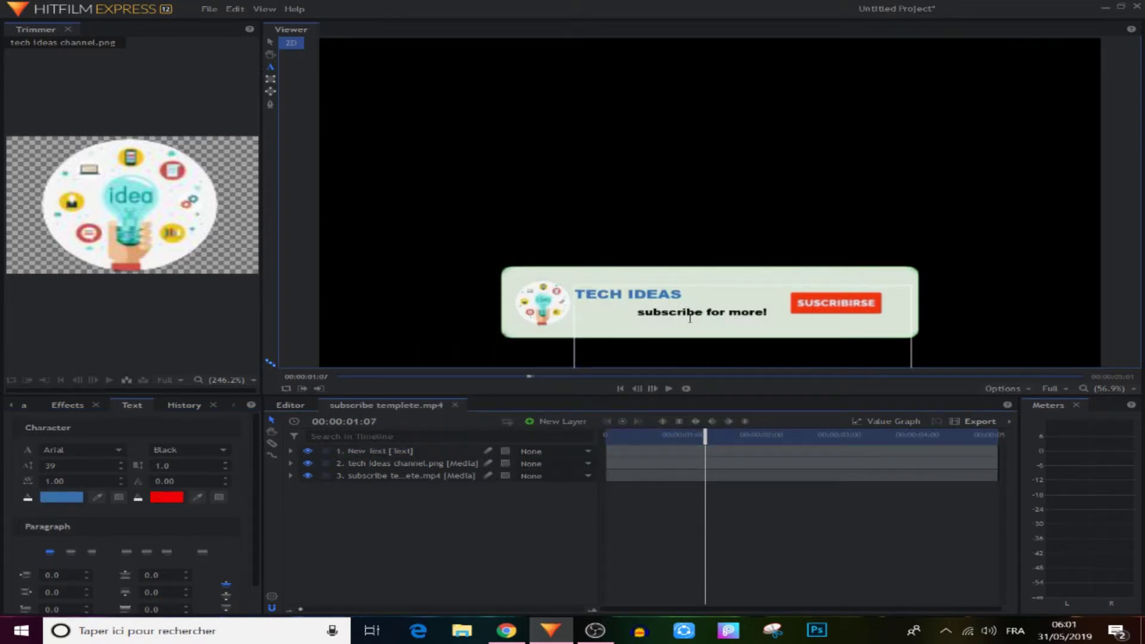
Step: Nudge the text block lower and remove the indent before 'subscribe for more!'
{"action": "left_click", "coordinate": [270, 42]}
{"action": "left_click_drag", "start_coordinate": [739, 319], "coordinate": [776, 339]}
{"action": "left_click", "coordinate": [270, 66]}
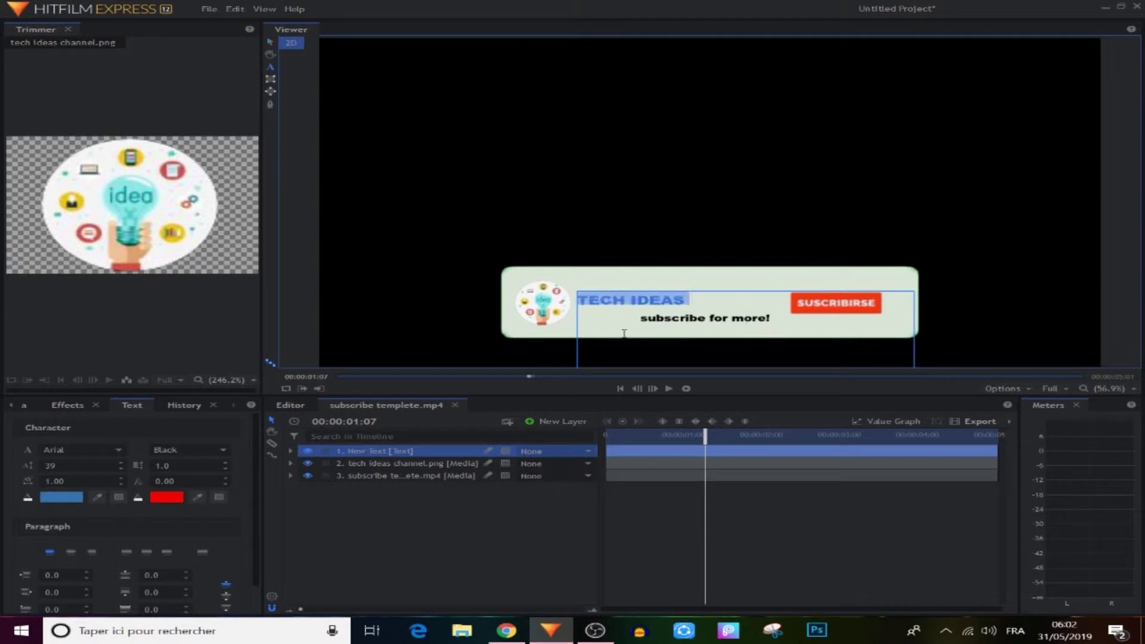
{"action": "left_click", "coordinate": [638, 320]}
{"action": "key", "text": "BackSpace"}
{"action": "key", "text": "BackSpace"}
{"action": "key", "text": "BackSpace"}
{"action": "key", "text": "BackSpace"}
{"action": "key", "text": "BackSpace"}
{"action": "key", "text": "BackSpace"}
{"action": "key", "text": "BackSpace"}
{"action": "key", "text": "BackSpace"}
{"action": "key", "text": "BackSpace"}
{"action": "key", "text": "BackSpace"}
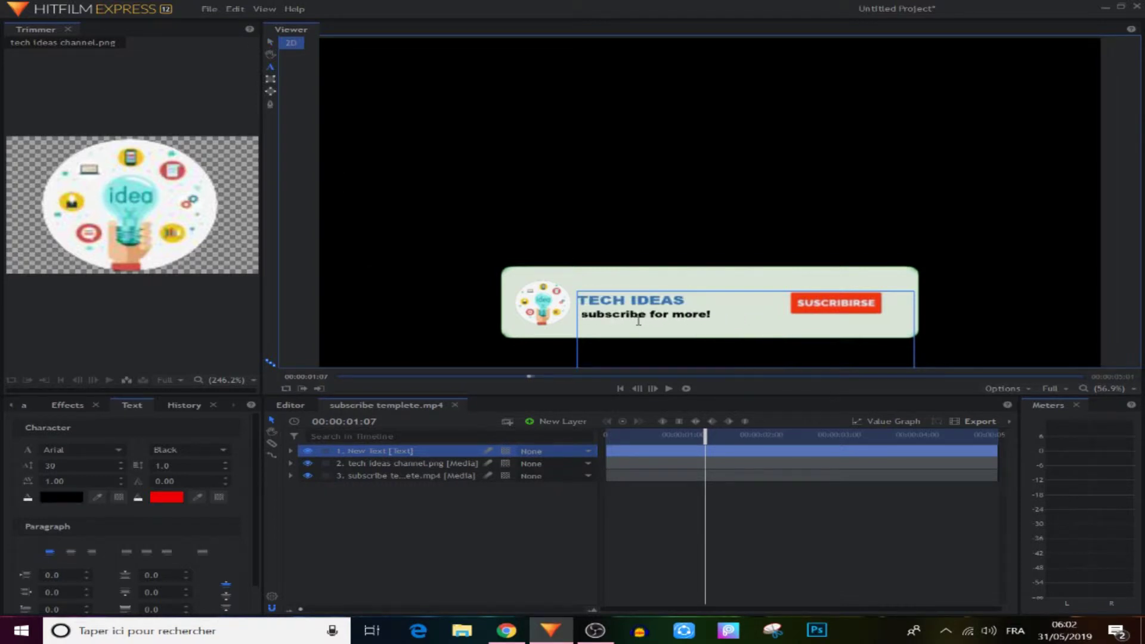
{"action": "left_click", "coordinate": [527, 565]}
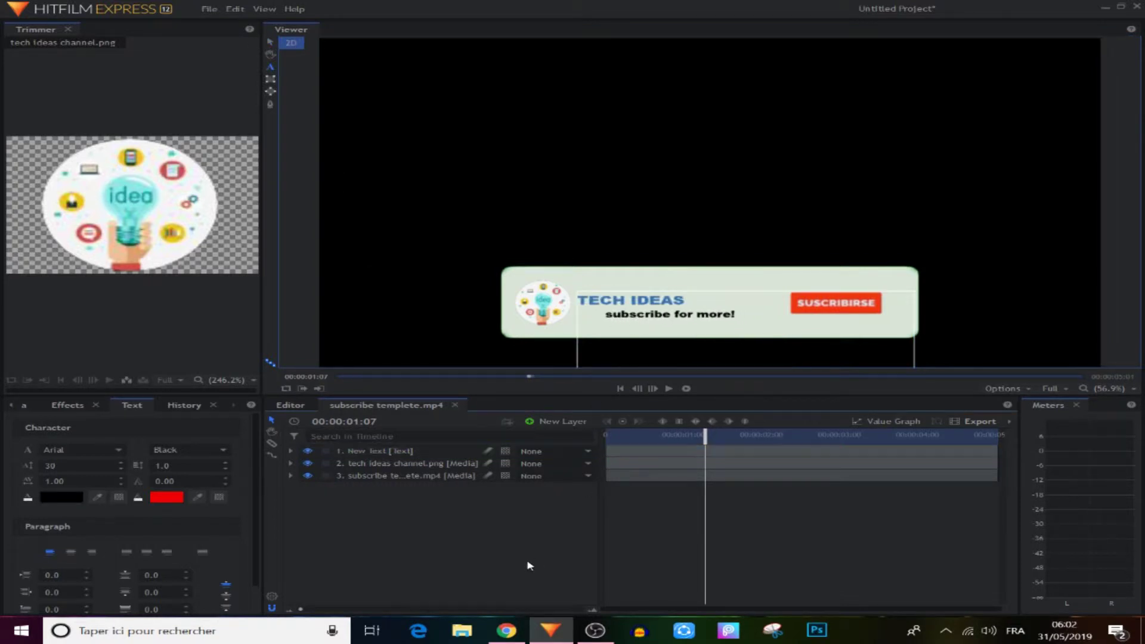
Step: Deselect the text layer, rewind to the start, and play the shot preview
{"action": "left_click", "coordinate": [270, 42]}
{"action": "left_click", "coordinate": [749, 312]}
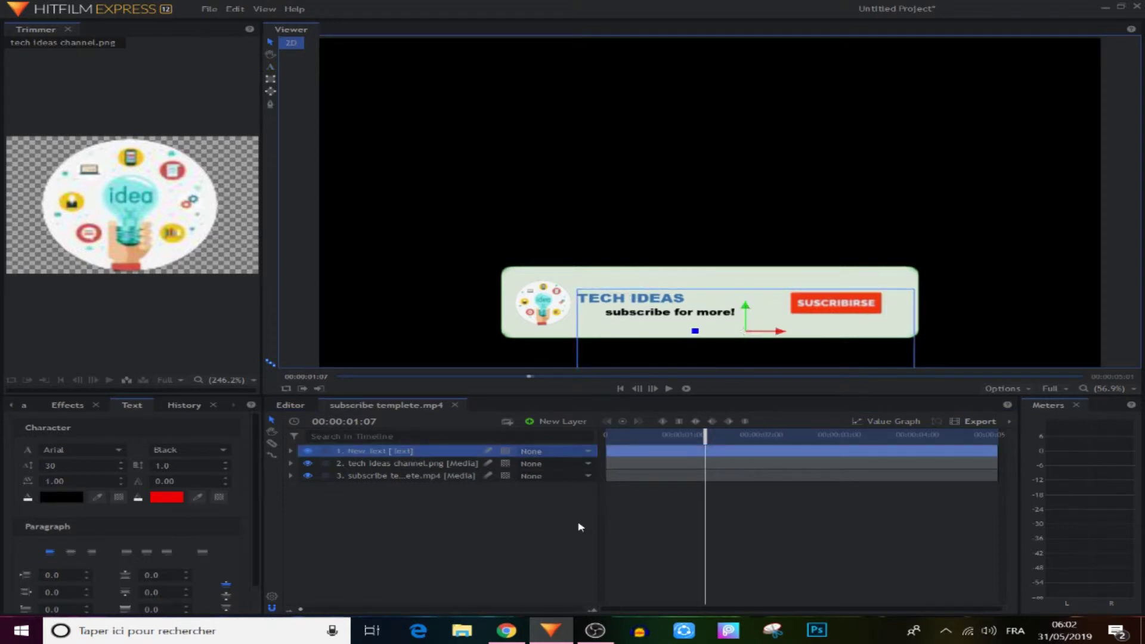
{"action": "left_click", "coordinate": [576, 495]}
{"action": "left_click_drag", "start_coordinate": [712, 442], "coordinate": [606, 442]}
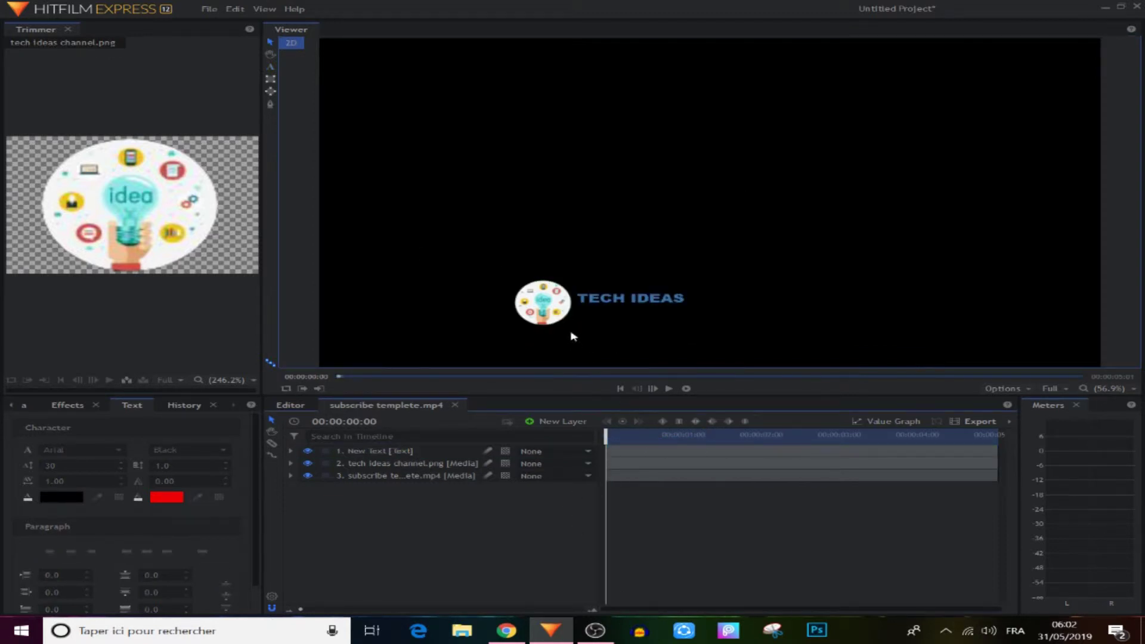
{"action": "left_click", "coordinate": [670, 388]}
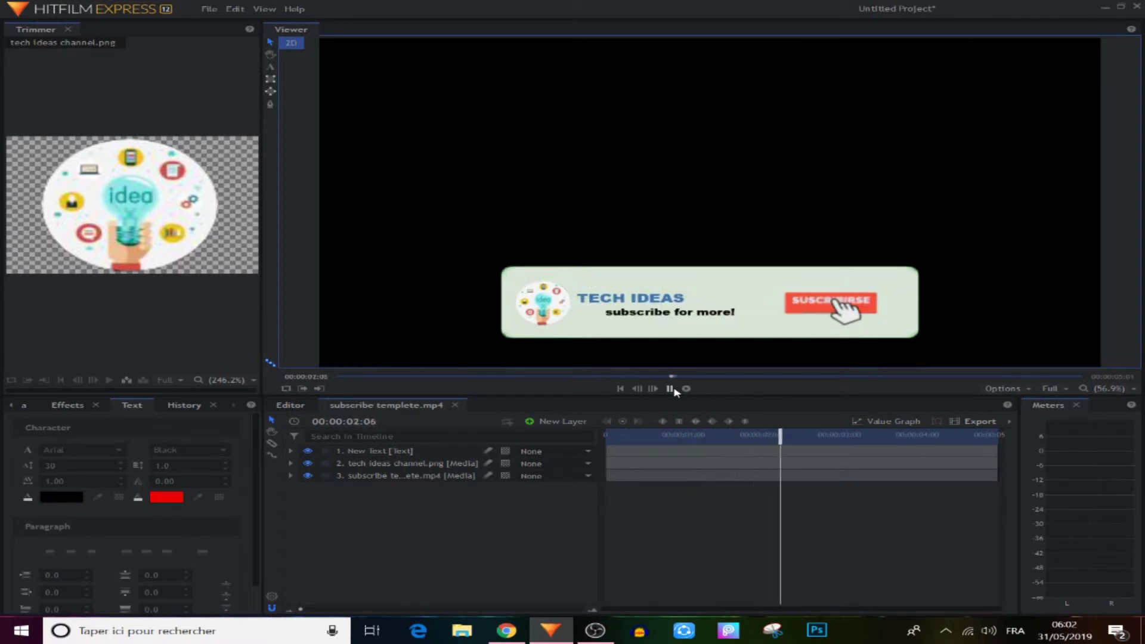
Step: Pause, then resume the preview to the end and return to 00:00:00:00
{"action": "left_click", "coordinate": [670, 388]}
{"action": "left_click", "coordinate": [674, 389]}
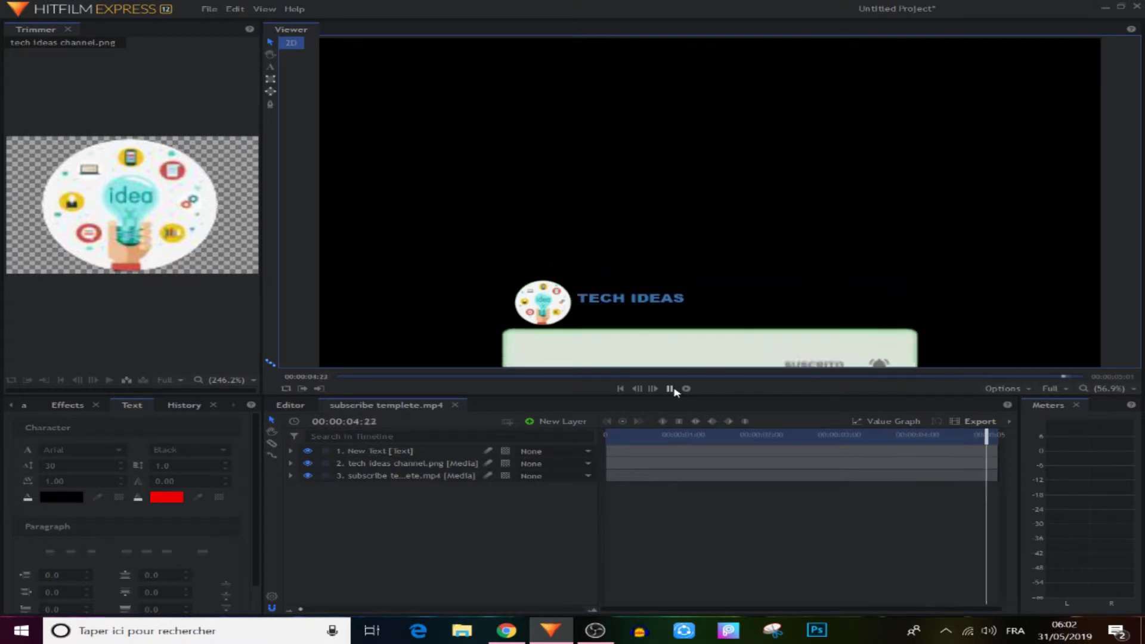
{"action": "left_click_drag", "start_coordinate": [996, 437], "coordinate": [606, 437]}
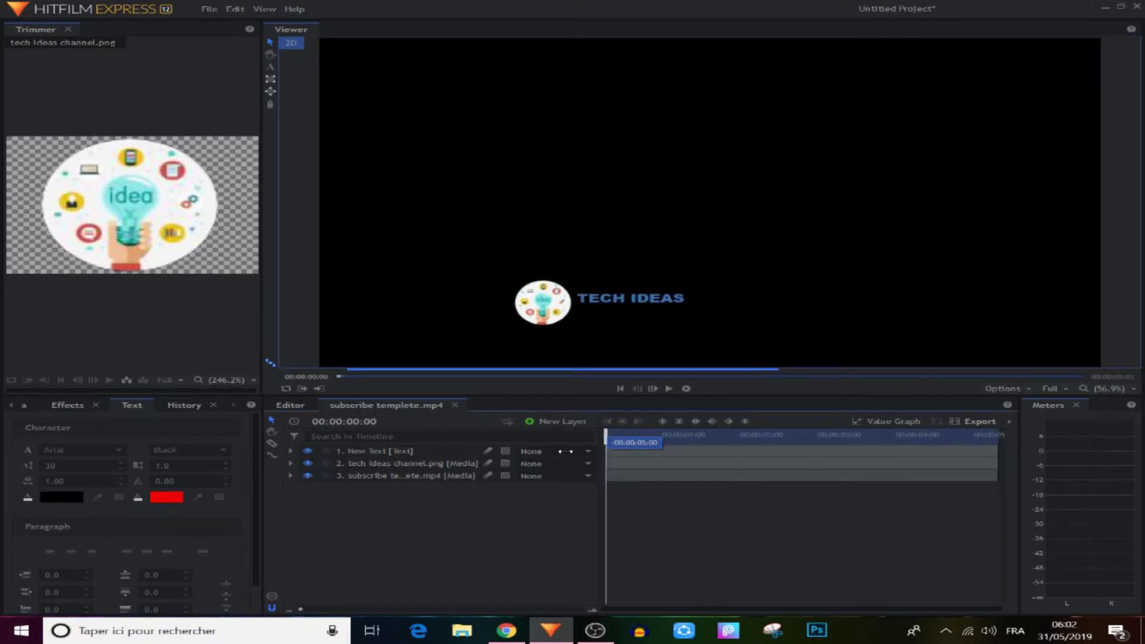
Step: Add a position keyframe at frame 0 moving the logo down out of the frame
{"action": "left_click", "coordinate": [372, 467]}
{"action": "left_click", "coordinate": [291, 464]}
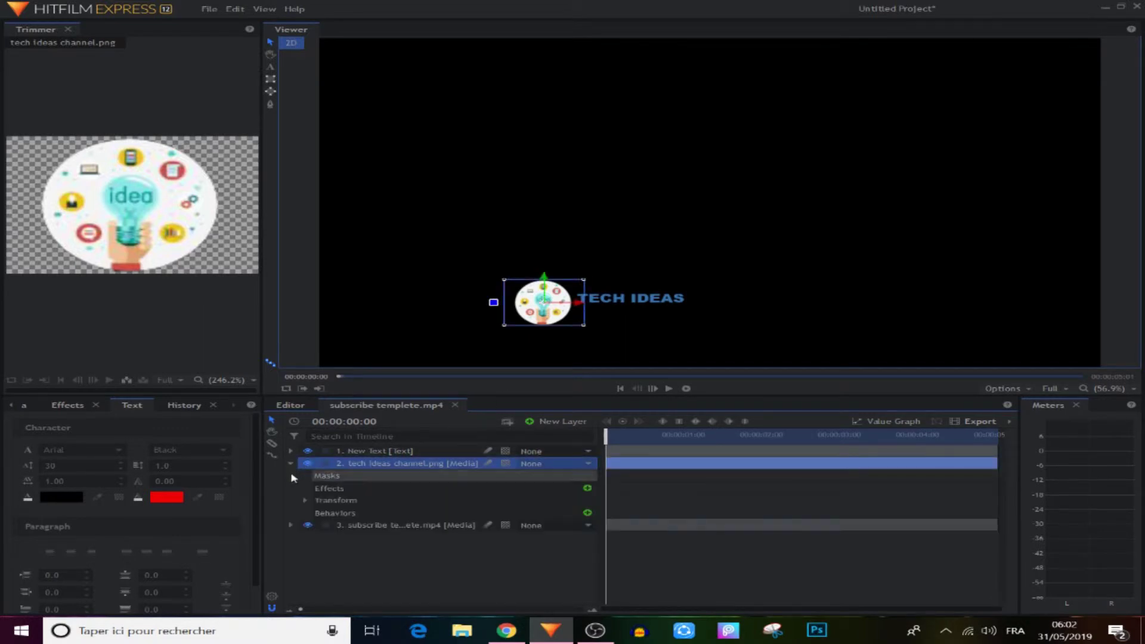
{"action": "left_click", "coordinate": [305, 501]}
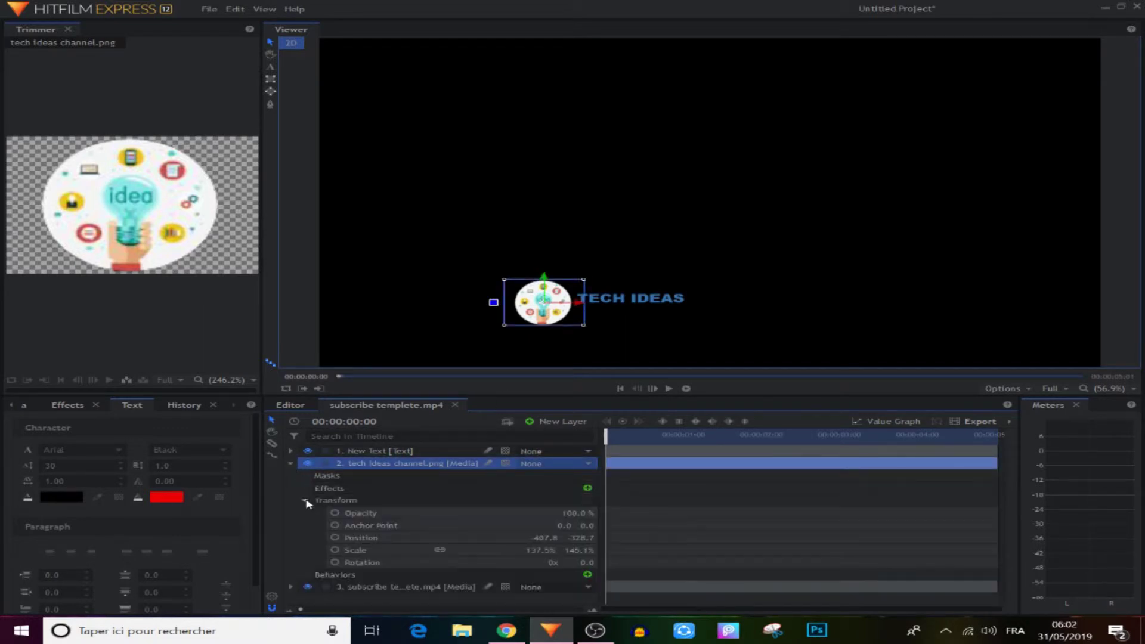
{"action": "left_click", "coordinate": [335, 538]}
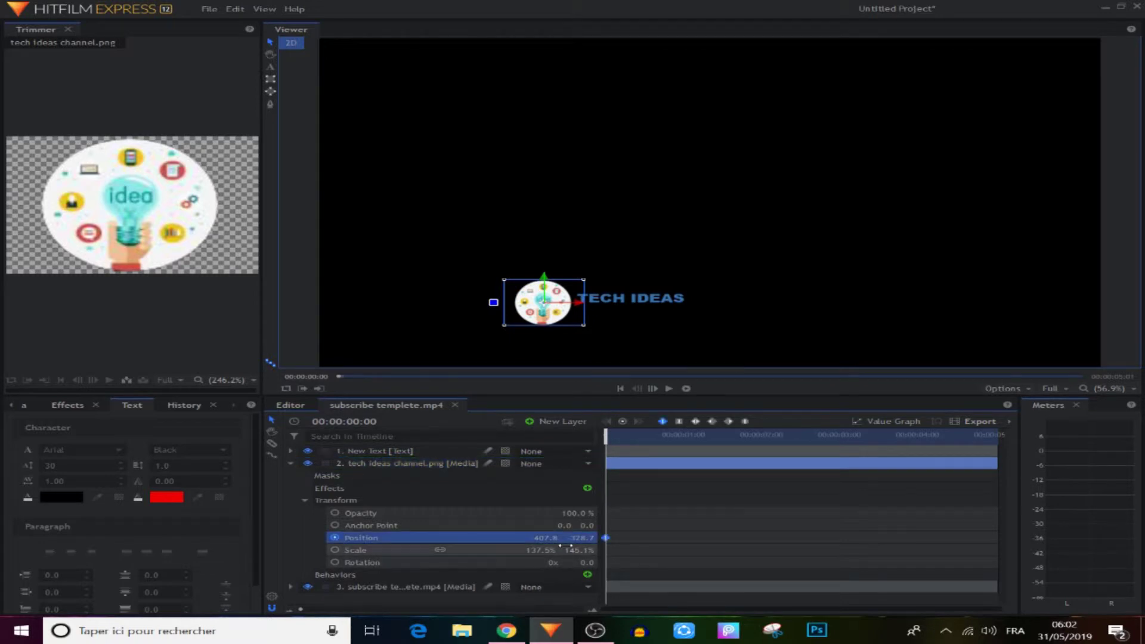
{"action": "left_click_drag", "start_coordinate": [583, 539], "coordinate": [641, 539]}
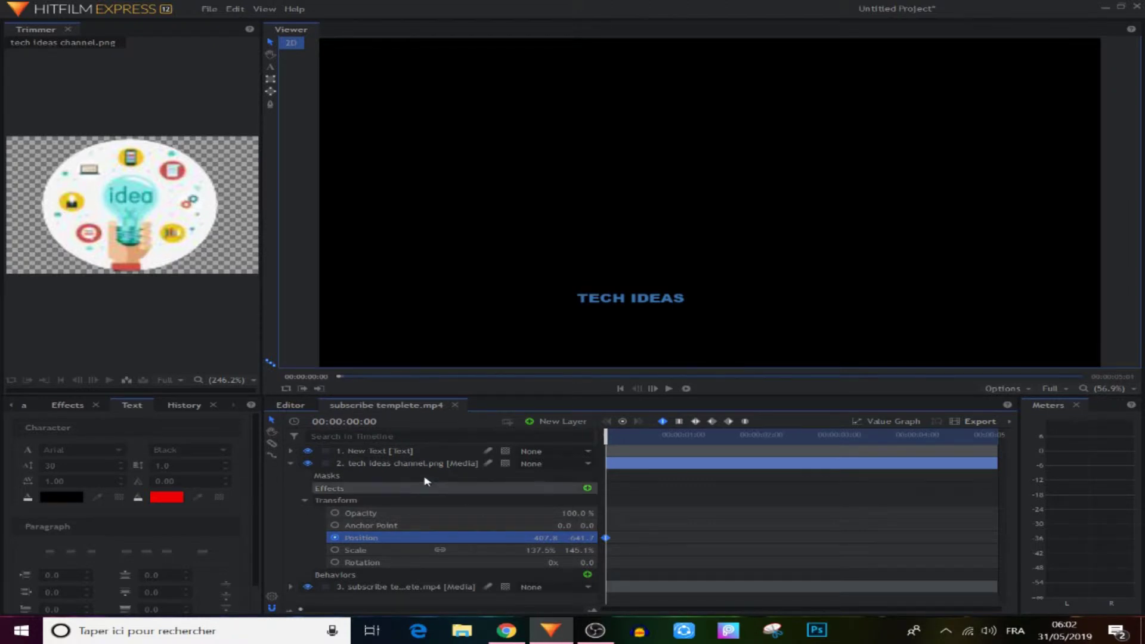
{"action": "left_click", "coordinate": [290, 463]}
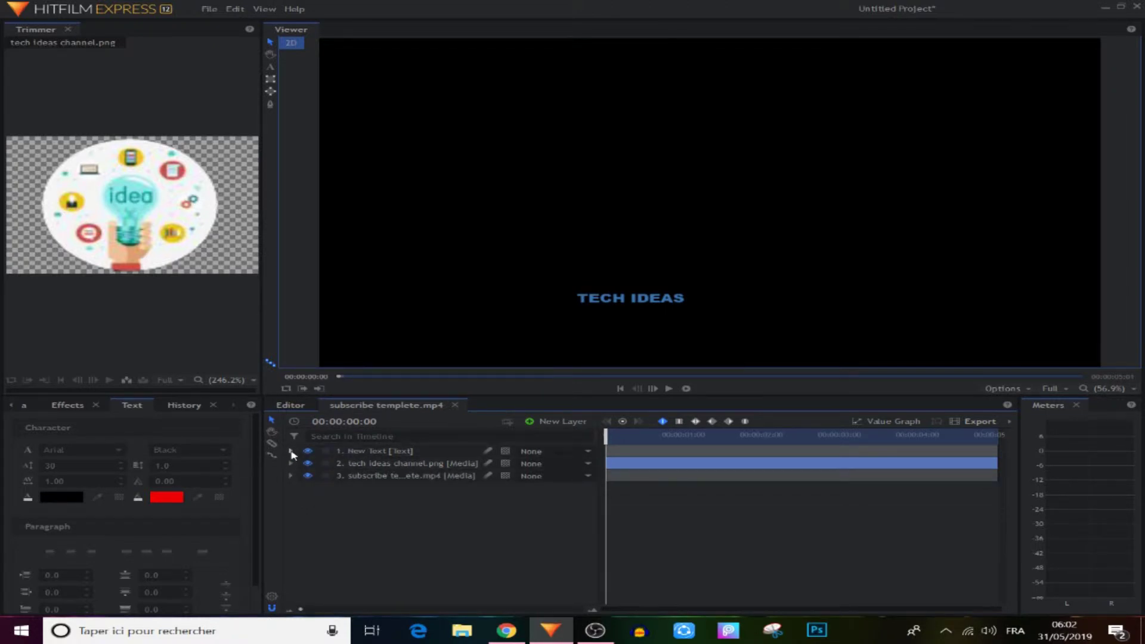
Step: Add a position keyframe at frame 0 moving the TECH IDEAS text out of view
{"action": "left_click", "coordinate": [291, 451]}
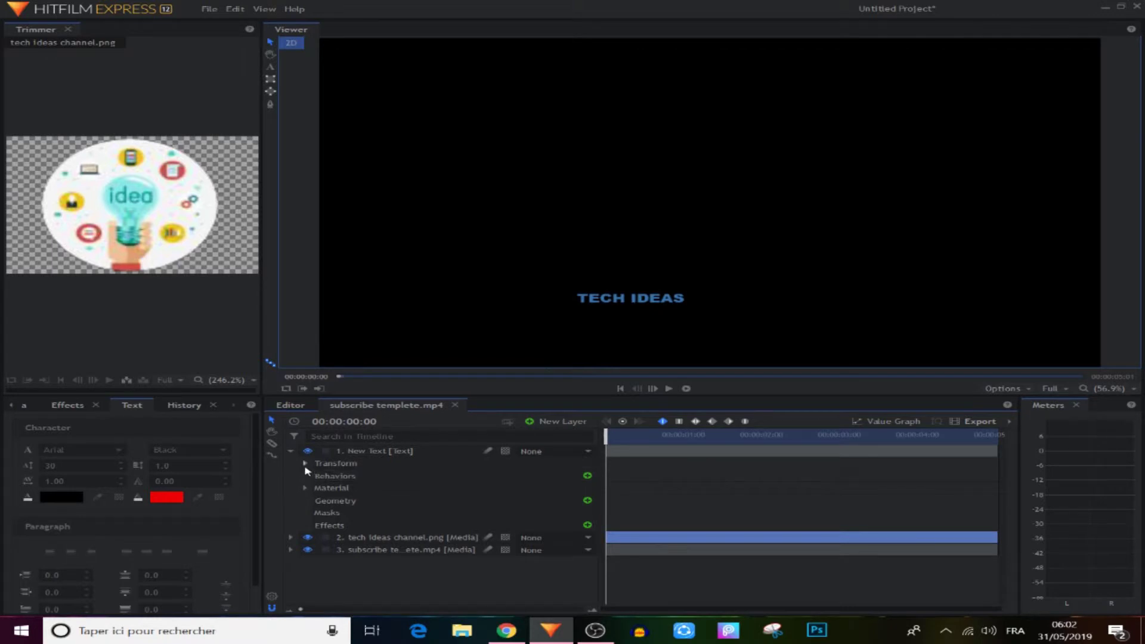
{"action": "left_click", "coordinate": [304, 463]}
{"action": "left_click", "coordinate": [332, 501]}
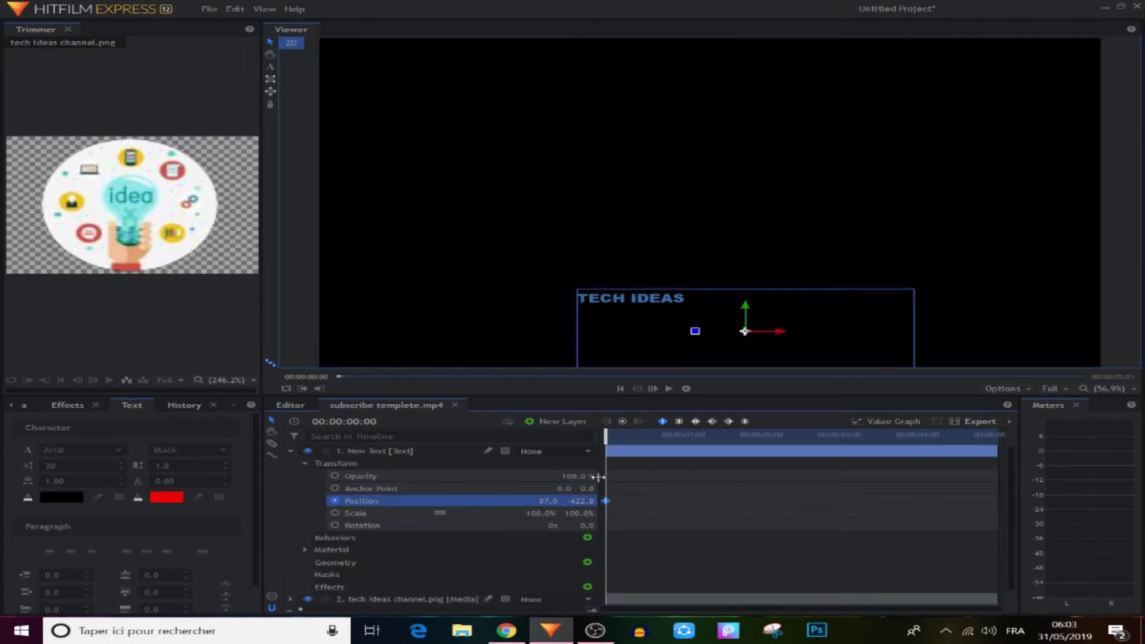
{"action": "left_click_drag", "start_coordinate": [581, 501], "coordinate": [498, 500]}
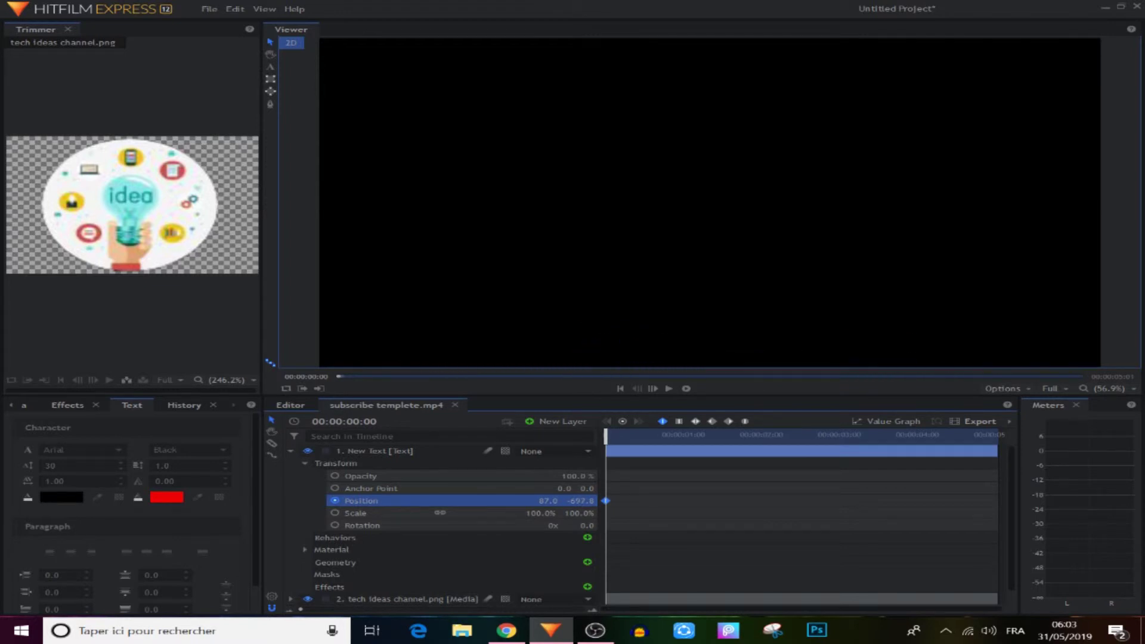
{"action": "left_click", "coordinate": [290, 452]}
Step: At 00:00:00:24, keyframe the logo's position back up inside the banner
{"action": "left_click", "coordinate": [603, 480]}
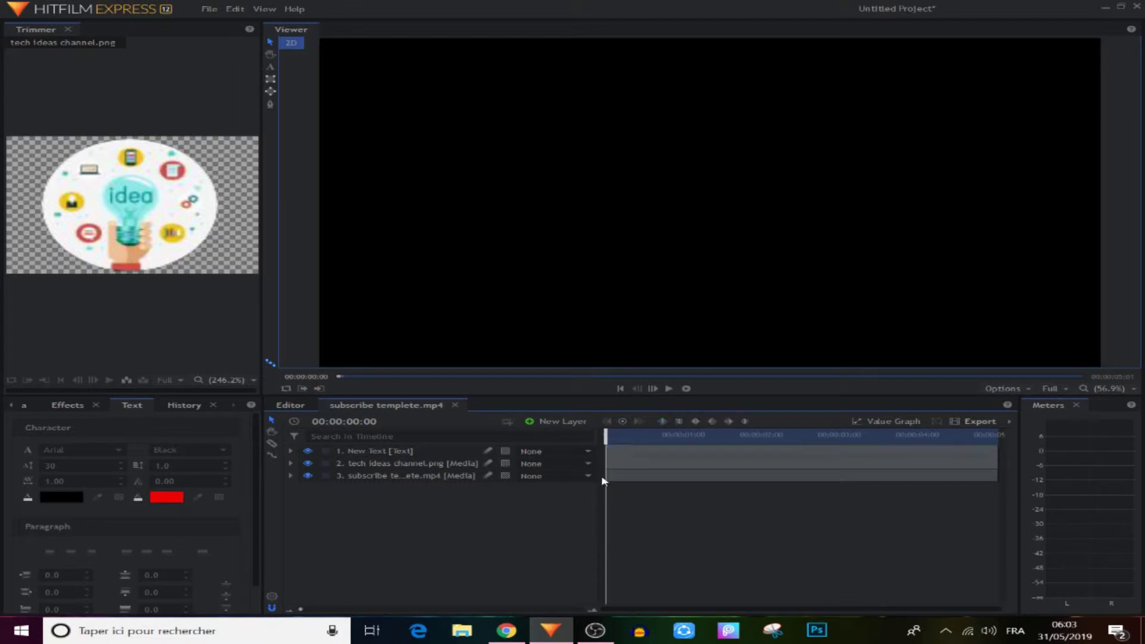
{"action": "left_click_drag", "start_coordinate": [605, 434], "coordinate": [681, 447]}
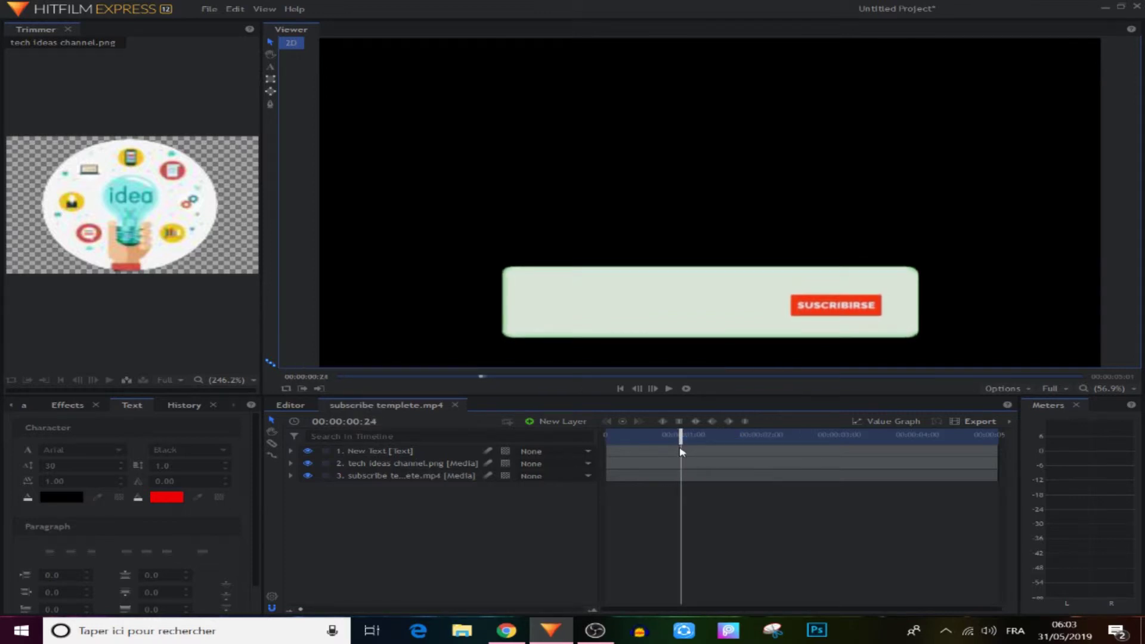
{"action": "left_click", "coordinate": [290, 463]}
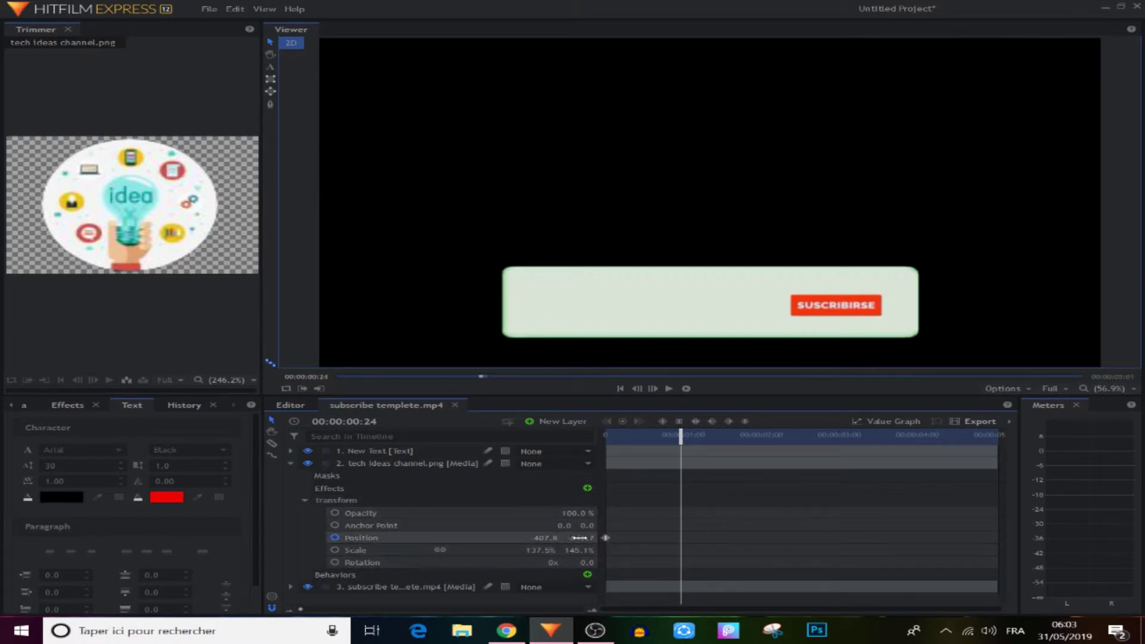
{"action": "left_click_drag", "start_coordinate": [582, 537], "coordinate": [632, 537]}
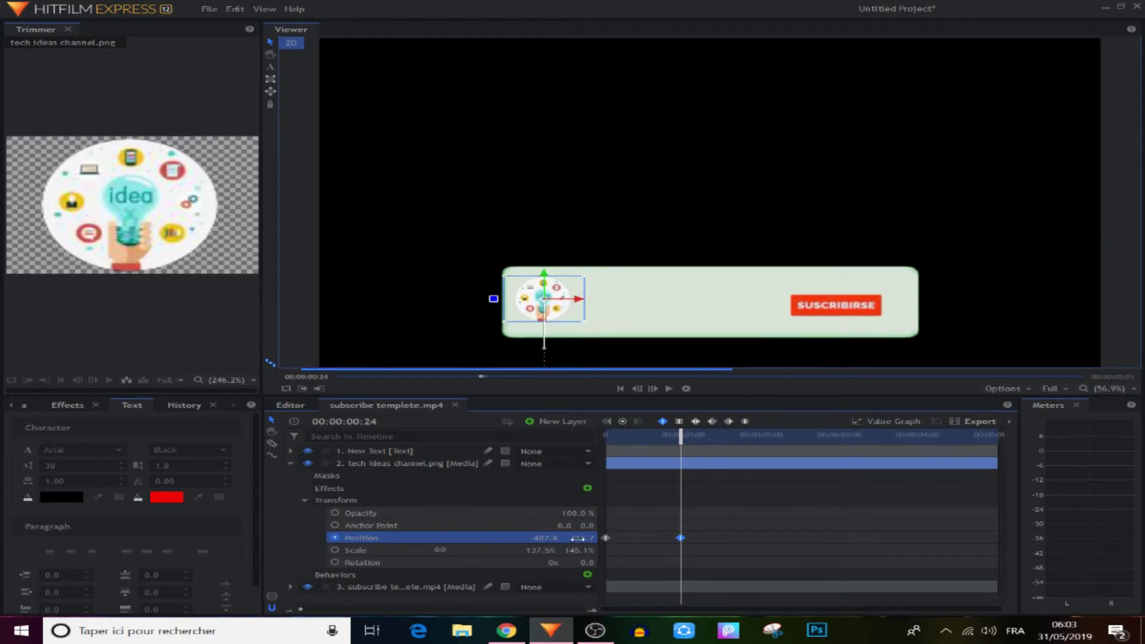
Step: Give both logo position keyframes smooth interpolation and preview the rise from the start
{"action": "left_click_drag", "start_coordinate": [722, 527], "coordinate": [599, 549]}
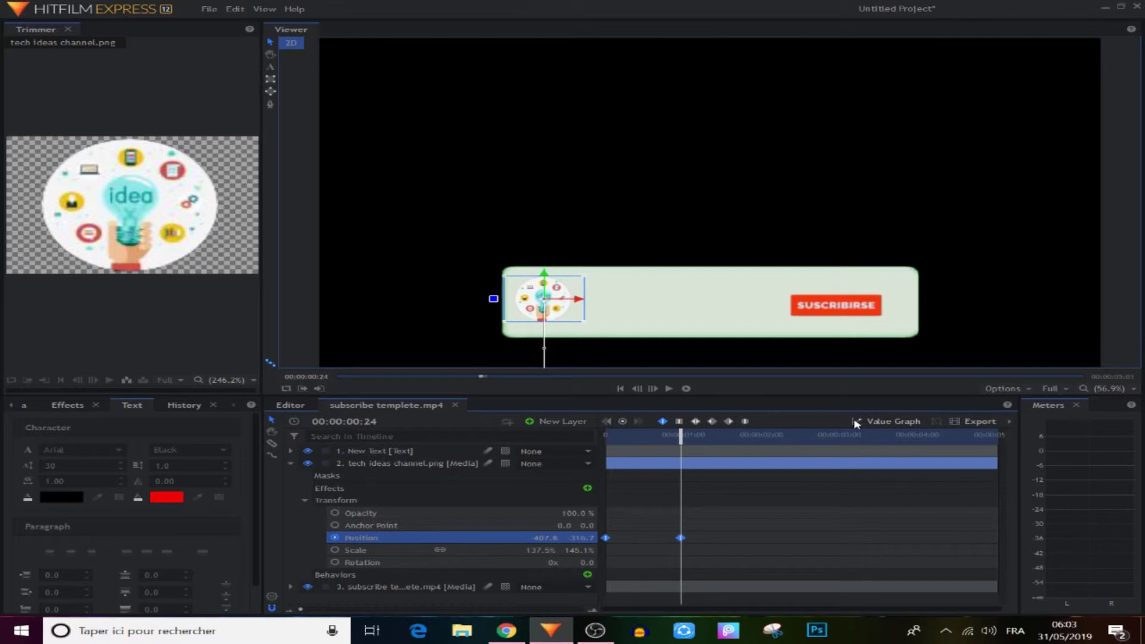
{"action": "left_click", "coordinate": [746, 422]}
{"action": "left_click_drag", "start_coordinate": [669, 443], "coordinate": [590, 455]}
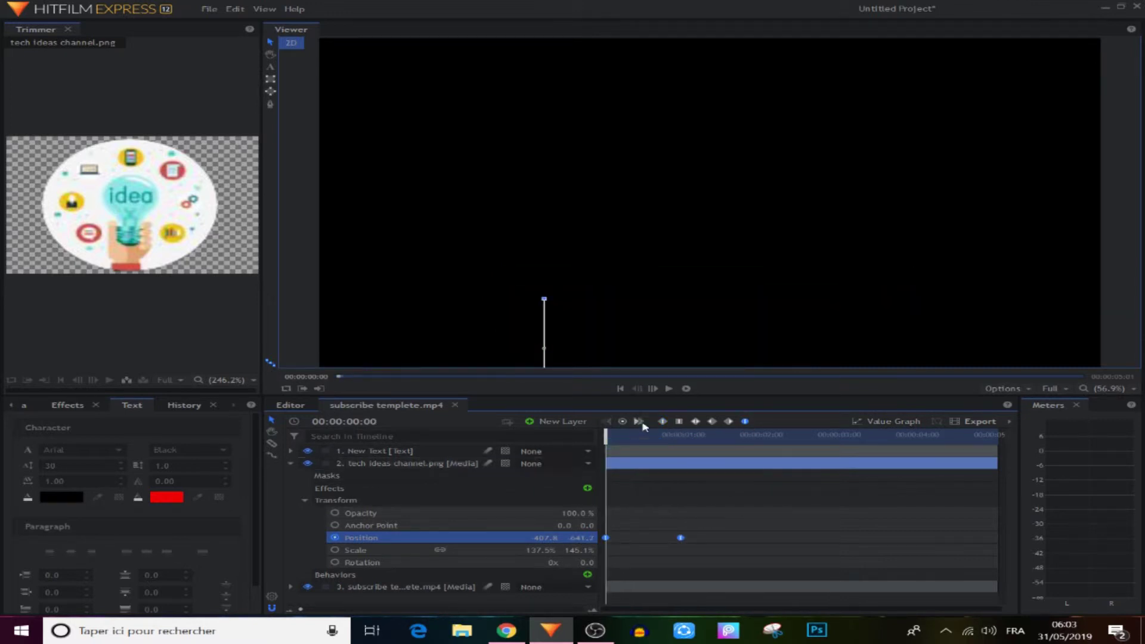
{"action": "left_click", "coordinate": [668, 388]}
{"action": "left_click", "coordinate": [668, 389]}
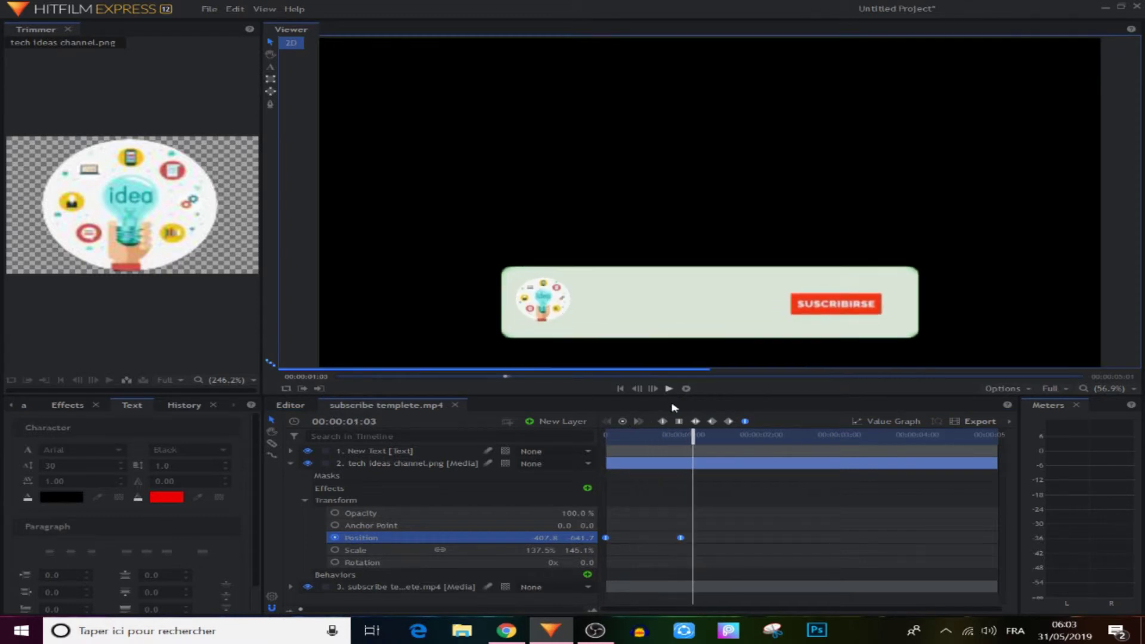
{"action": "left_click_drag", "start_coordinate": [690, 436], "coordinate": [603, 436]}
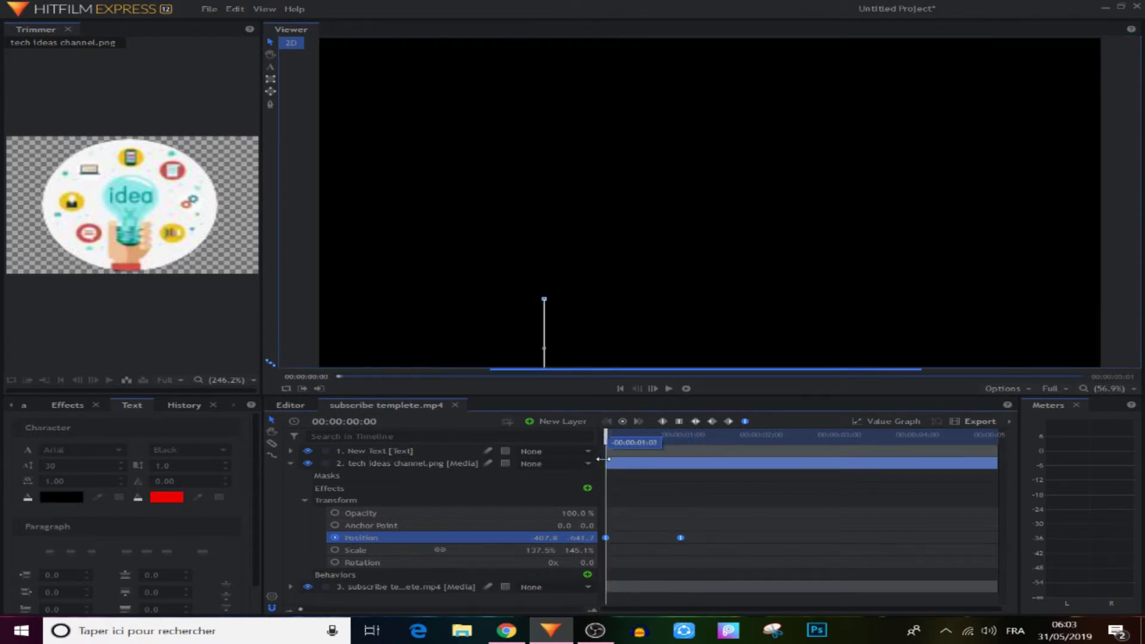
Step: Reshape the logo's Value Graph curve to rise steeply, settling in the banner by 00:00:00:17
{"action": "left_click", "coordinate": [889, 423]}
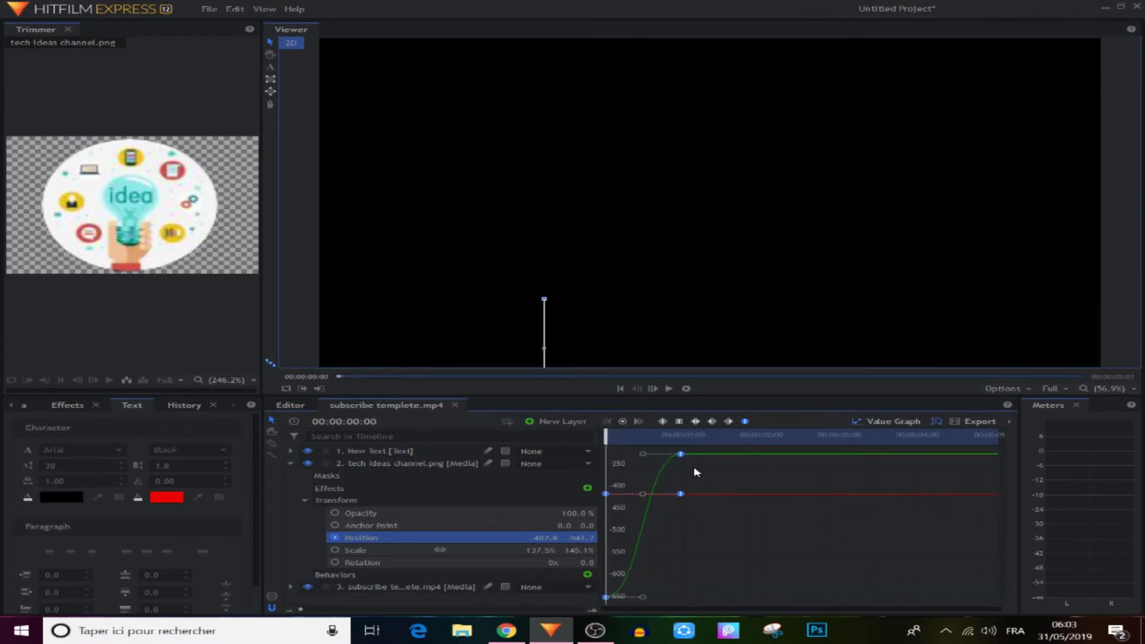
{"action": "left_click_drag", "start_coordinate": [608, 440], "coordinate": [633, 443]}
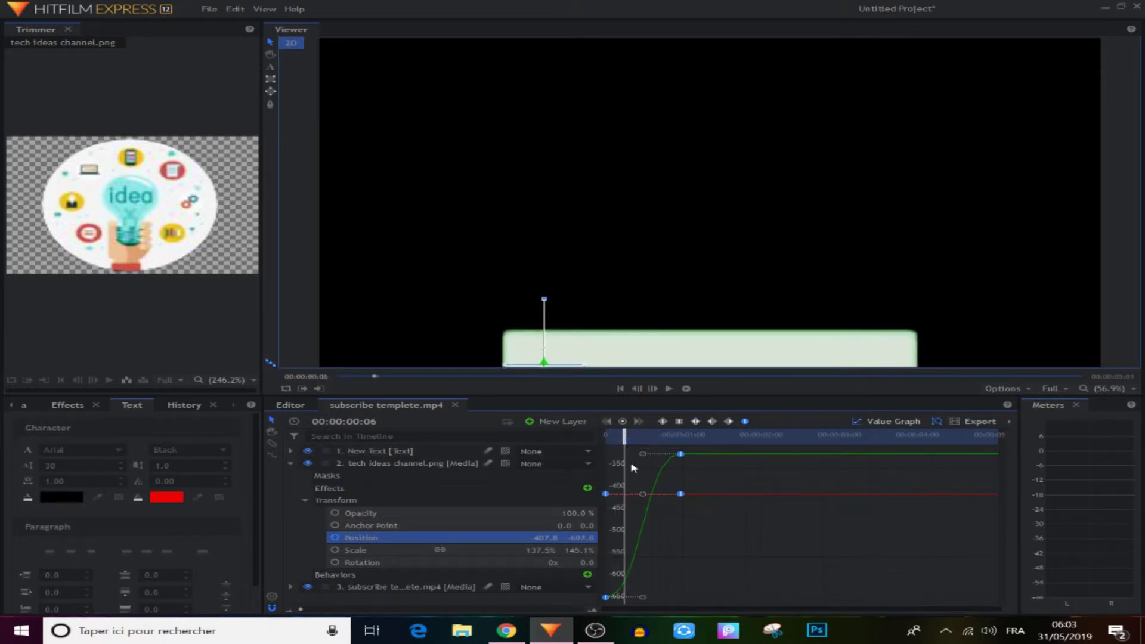
{"action": "left_click_drag", "start_coordinate": [644, 596], "coordinate": [620, 596]}
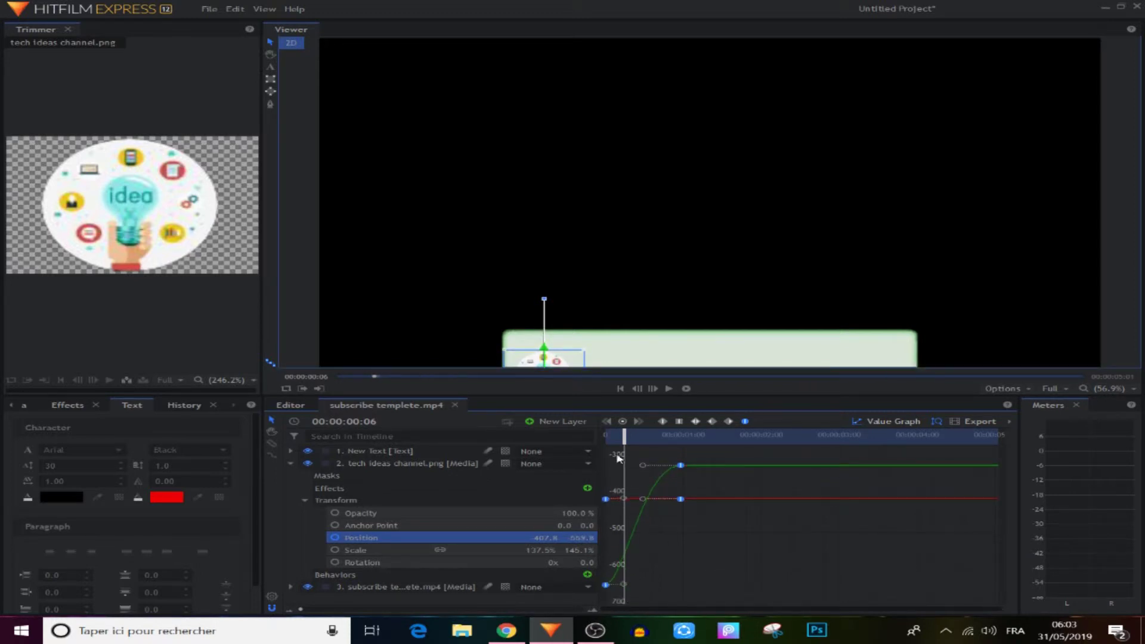
{"action": "left_click_drag", "start_coordinate": [624, 430], "coordinate": [647, 444]}
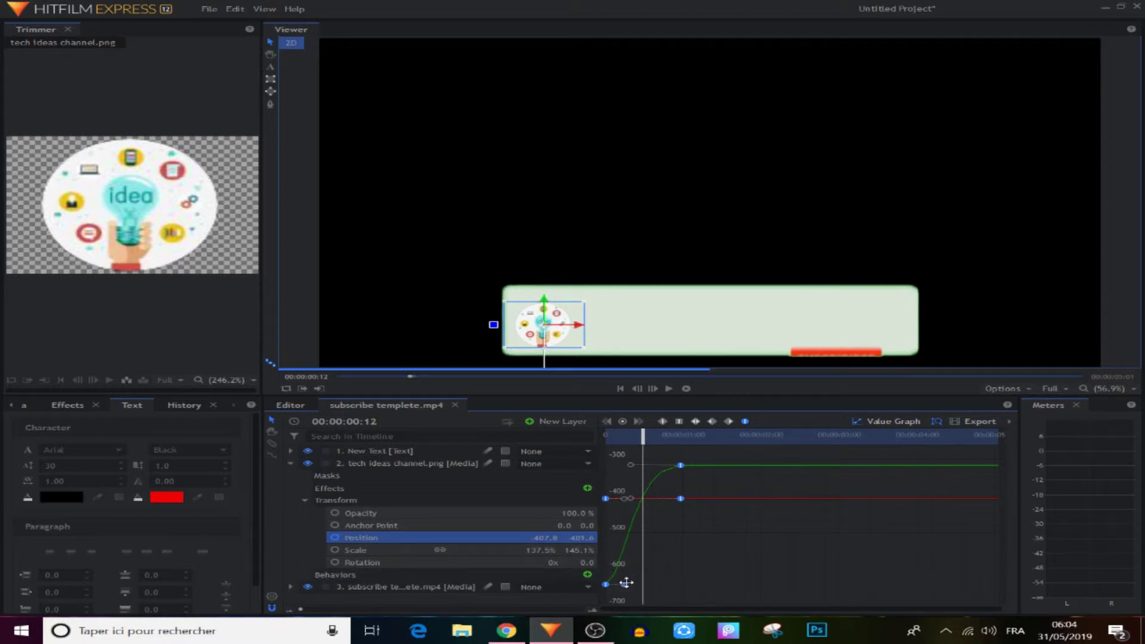
{"action": "left_click_drag", "start_coordinate": [626, 583], "coordinate": [618, 580]}
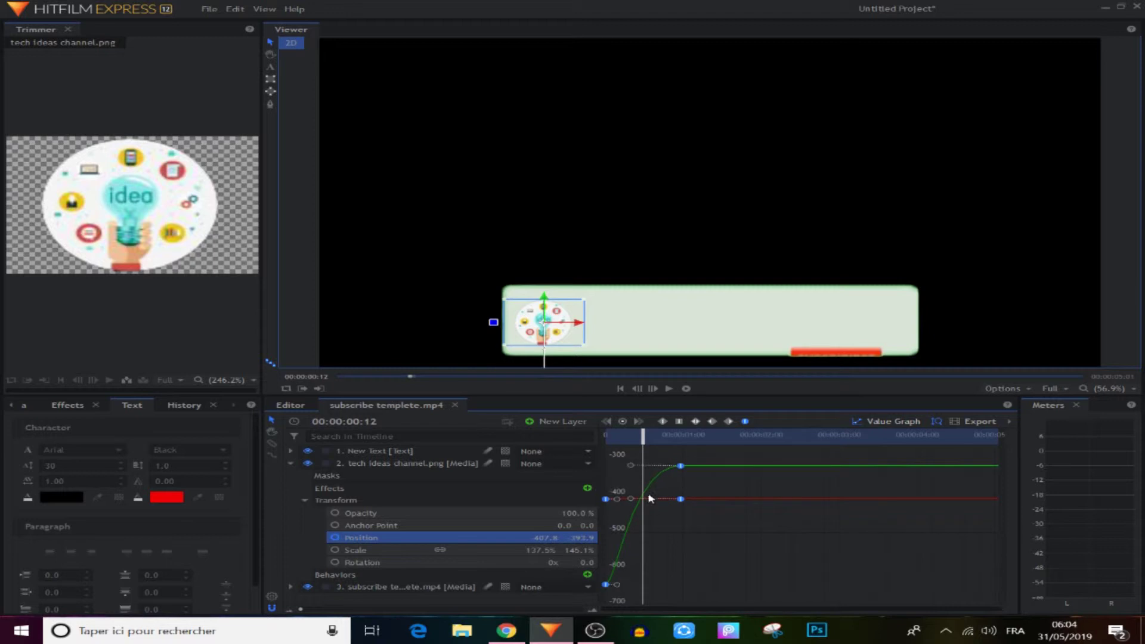
{"action": "mouse_move", "coordinate": [642, 440]}
{"action": "left_mouse_down"}
{"action": "mouse_move", "coordinate": [676, 447]}
{"action": "mouse_move", "coordinate": [607, 456]}
{"action": "mouse_move", "coordinate": [624, 465]}
{"action": "mouse_move", "coordinate": [620, 444]}
{"action": "mouse_move", "coordinate": [608, 446]}
{"action": "mouse_move", "coordinate": [658, 448]}
{"action": "left_mouse_up"}
{"action": "left_click", "coordinate": [892, 424]}
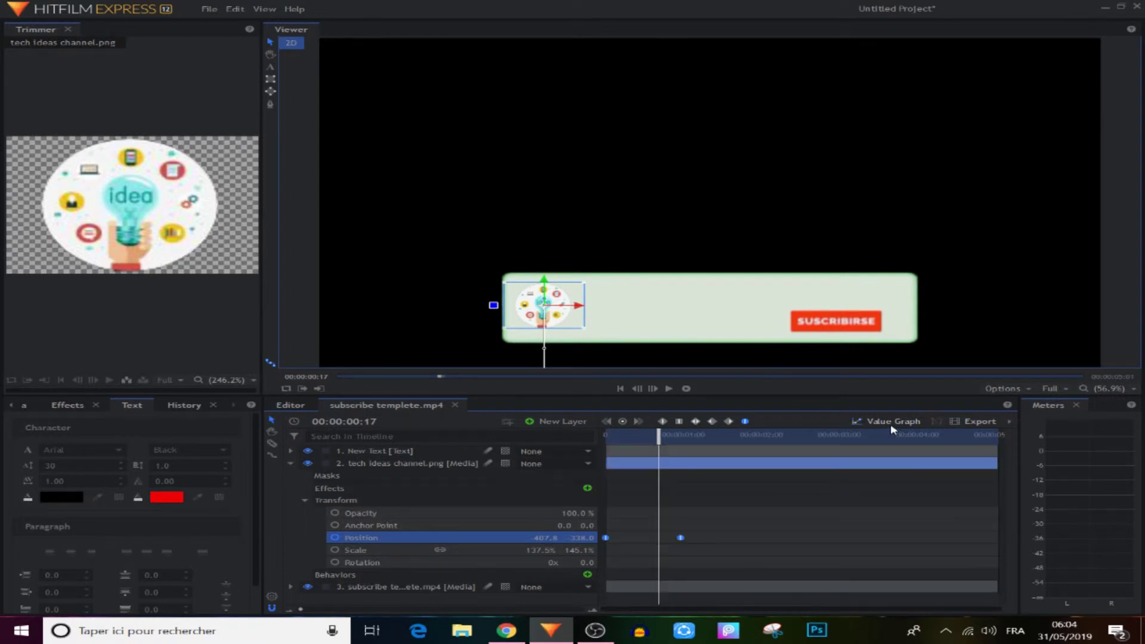
{"action": "left_click", "coordinate": [822, 524]}
{"action": "left_click_drag", "start_coordinate": [659, 440], "coordinate": [605, 437]}
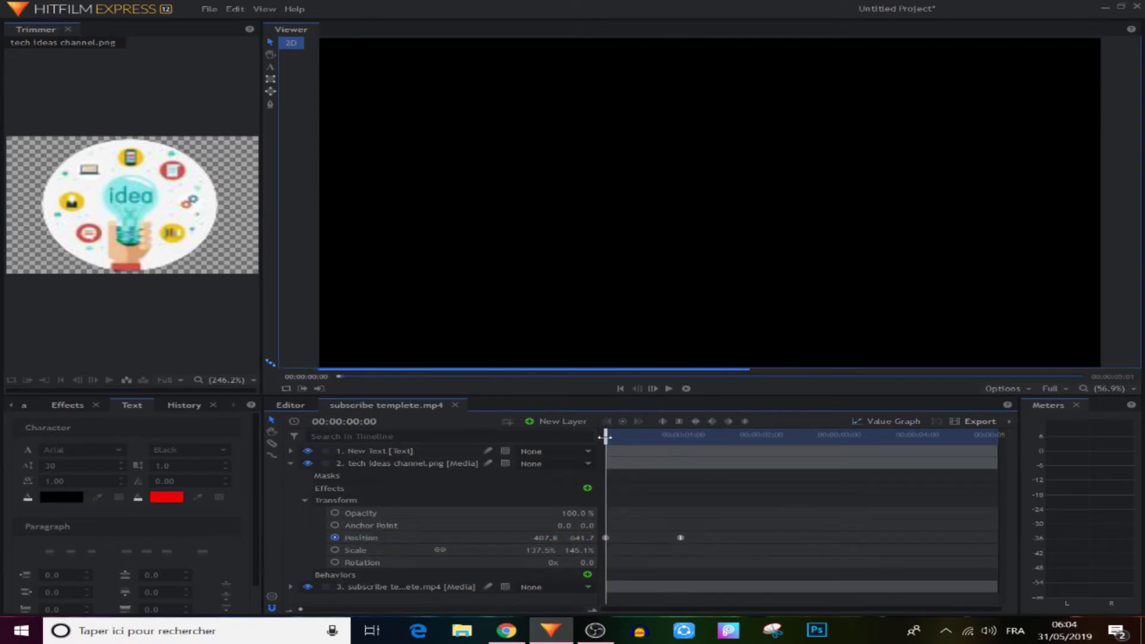
{"action": "left_click", "coordinate": [668, 389]}
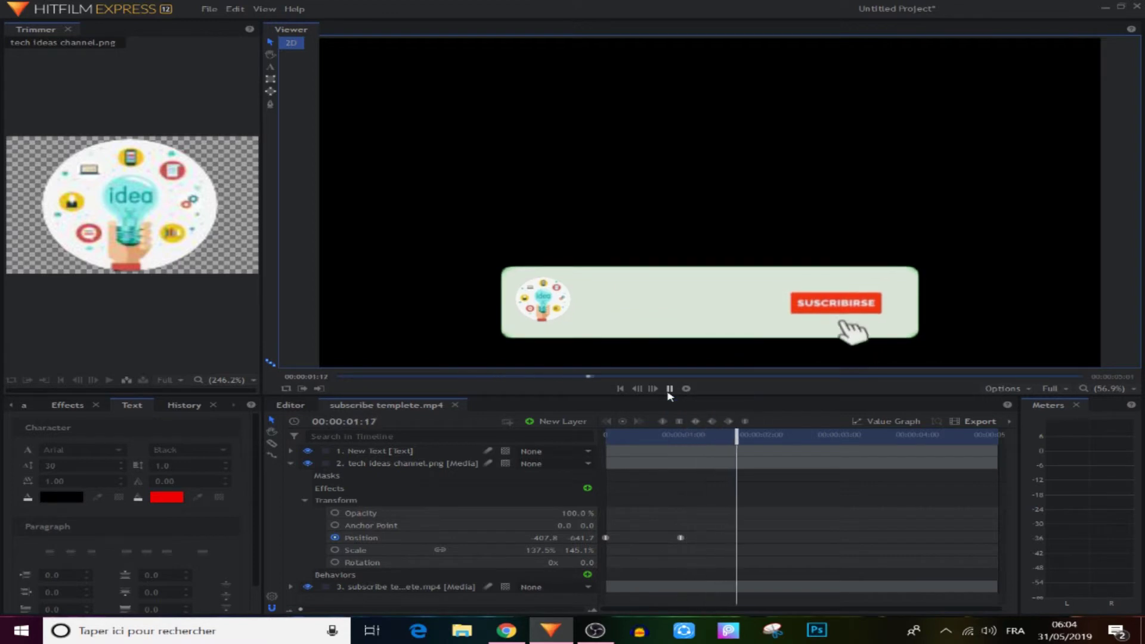
{"action": "left_click", "coordinate": [669, 389]}
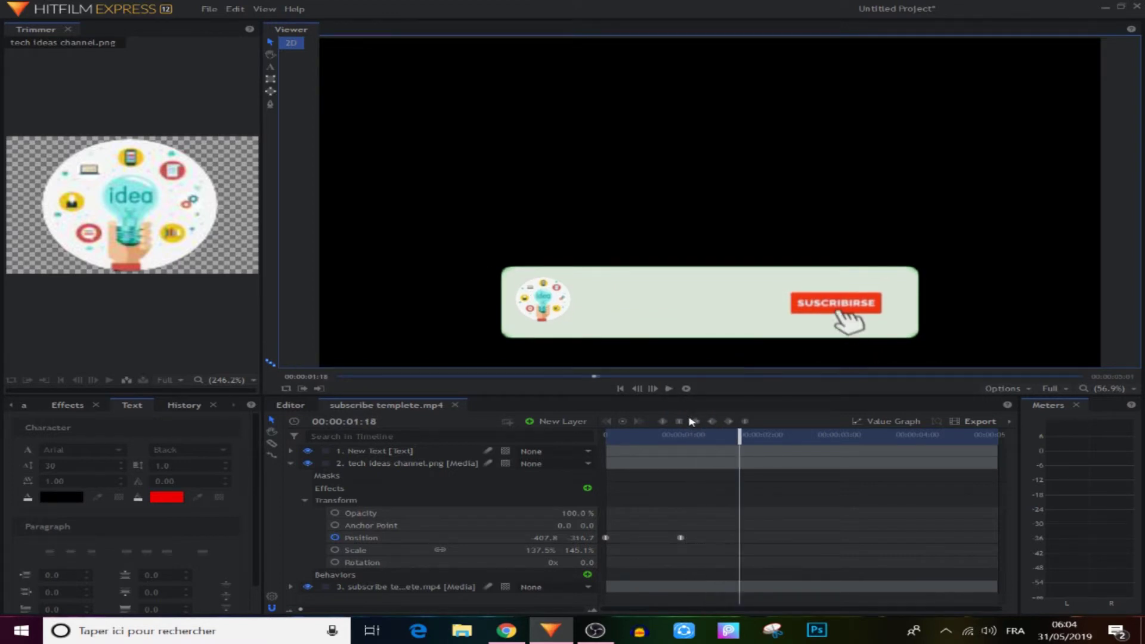
{"action": "left_click", "coordinate": [652, 473]}
{"action": "left_click", "coordinate": [291, 464]}
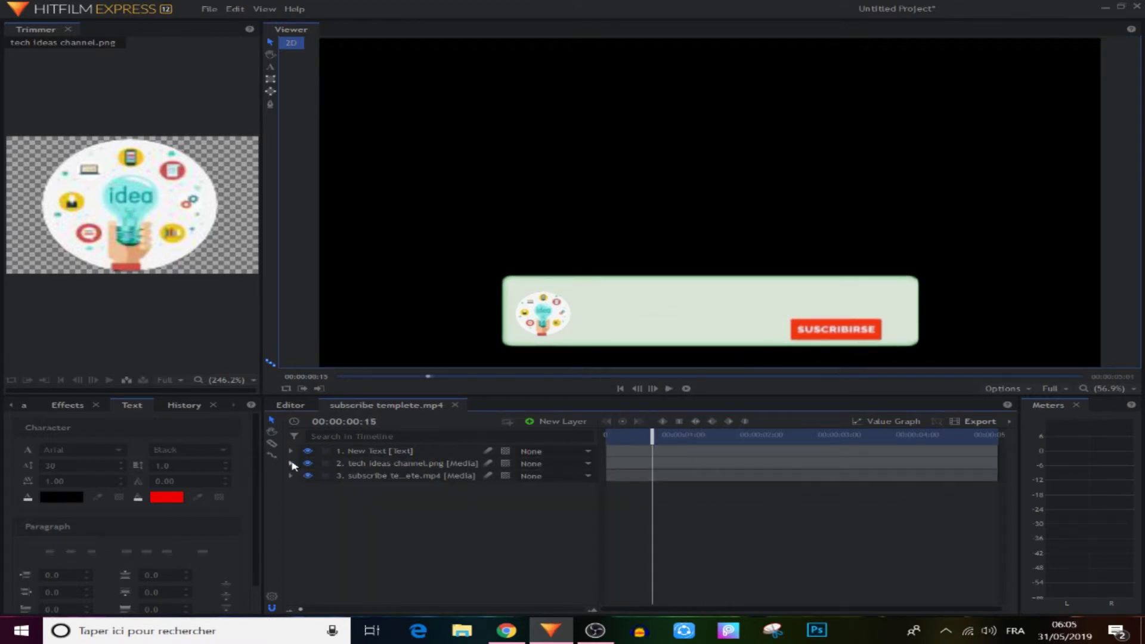
{"action": "left_click", "coordinate": [292, 464]}
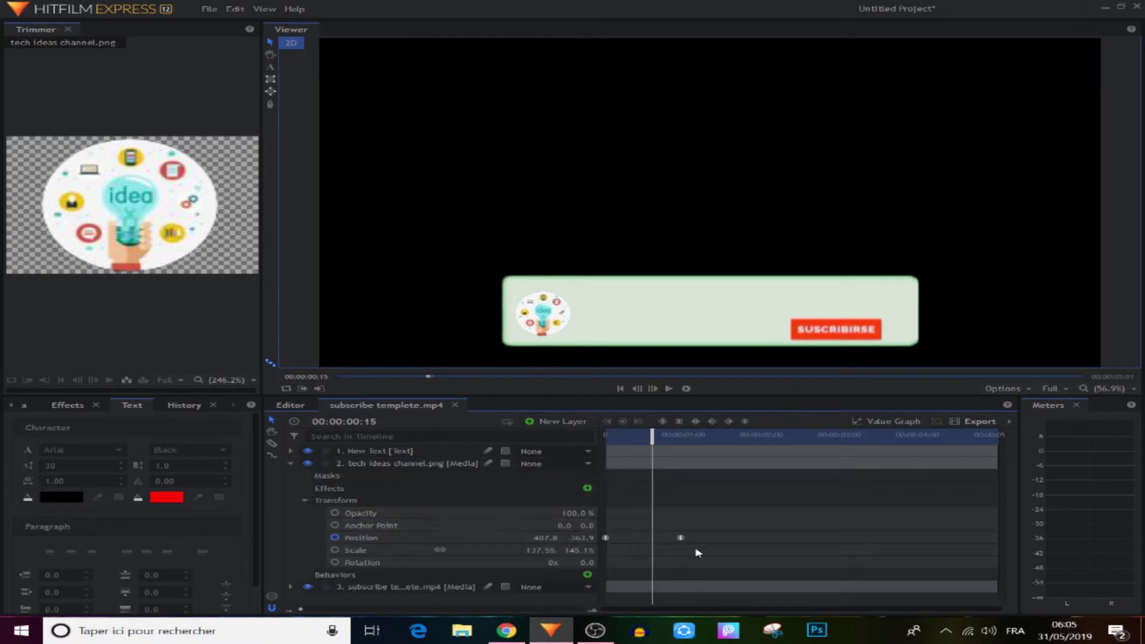
{"action": "left_click", "coordinate": [680, 537]}
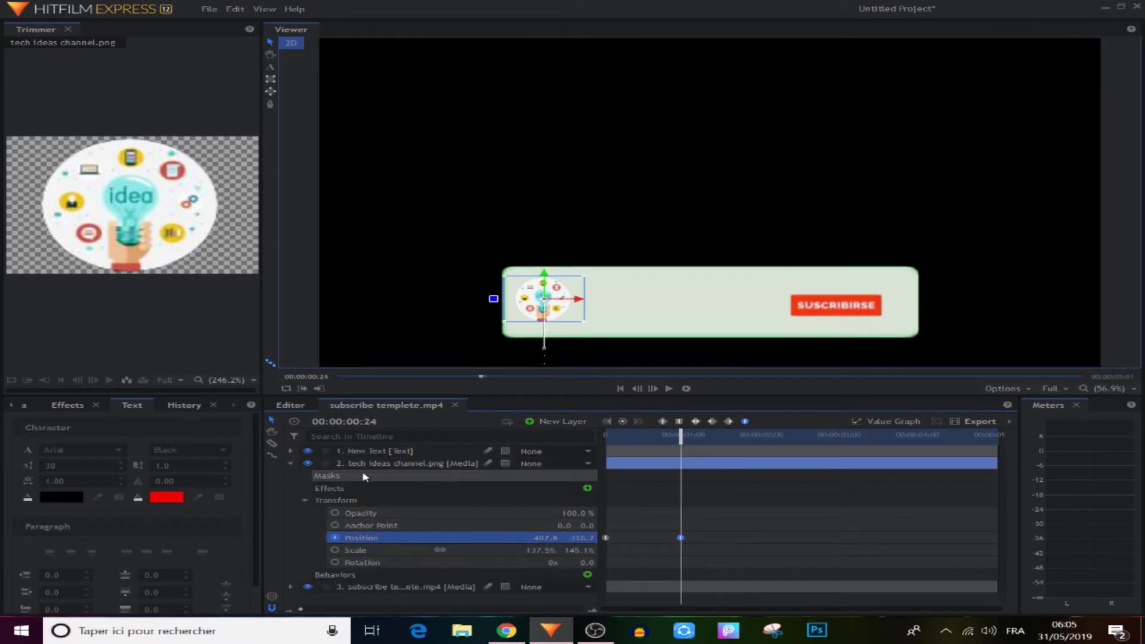
Step: Keyframe the New Text position up into the banner at frame 24 with smooth interpolation, then preview
{"action": "left_click", "coordinate": [290, 463]}
{"action": "left_click", "coordinate": [291, 451]}
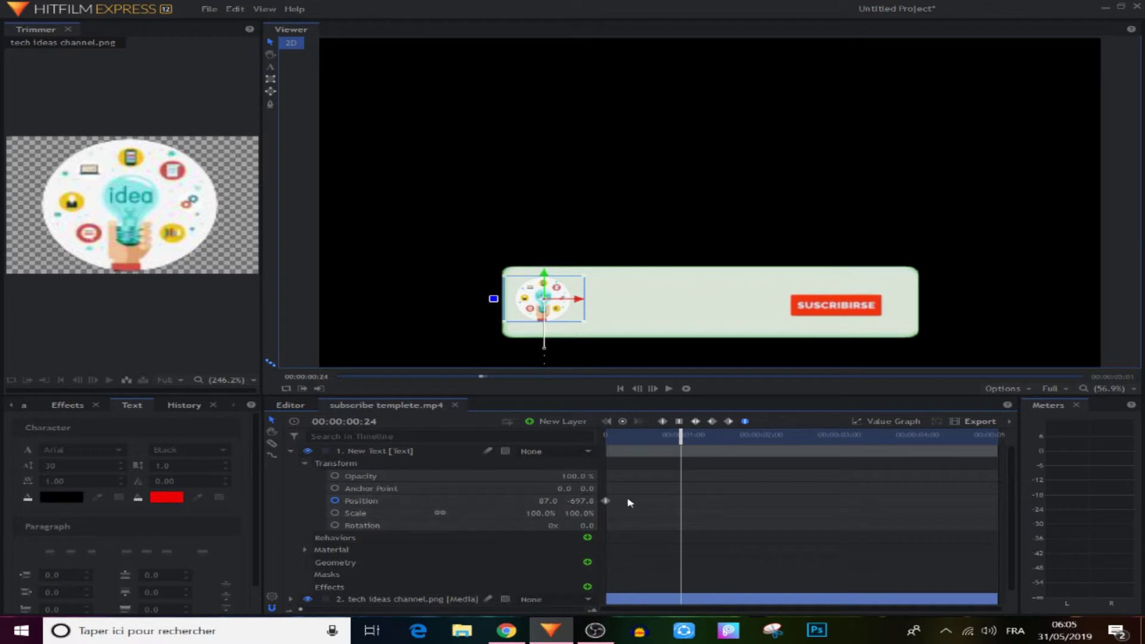
{"action": "left_click_drag", "start_coordinate": [581, 500], "coordinate": [603, 509]}
{"action": "left_click", "coordinate": [744, 421]}
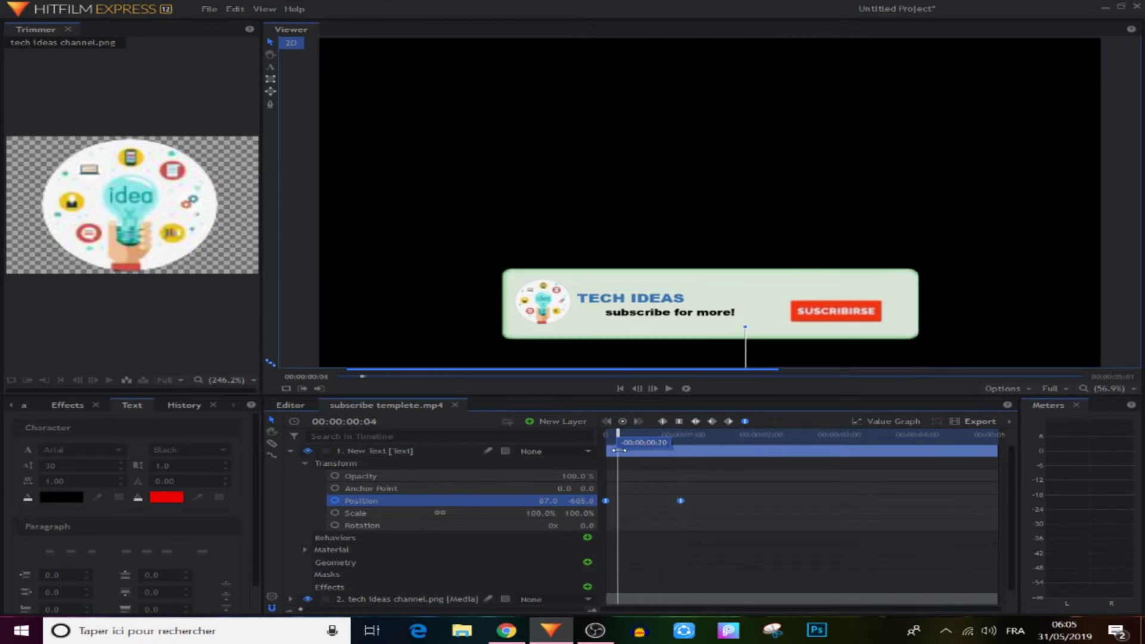
{"action": "left_click_drag", "start_coordinate": [684, 444], "coordinate": [622, 458]}
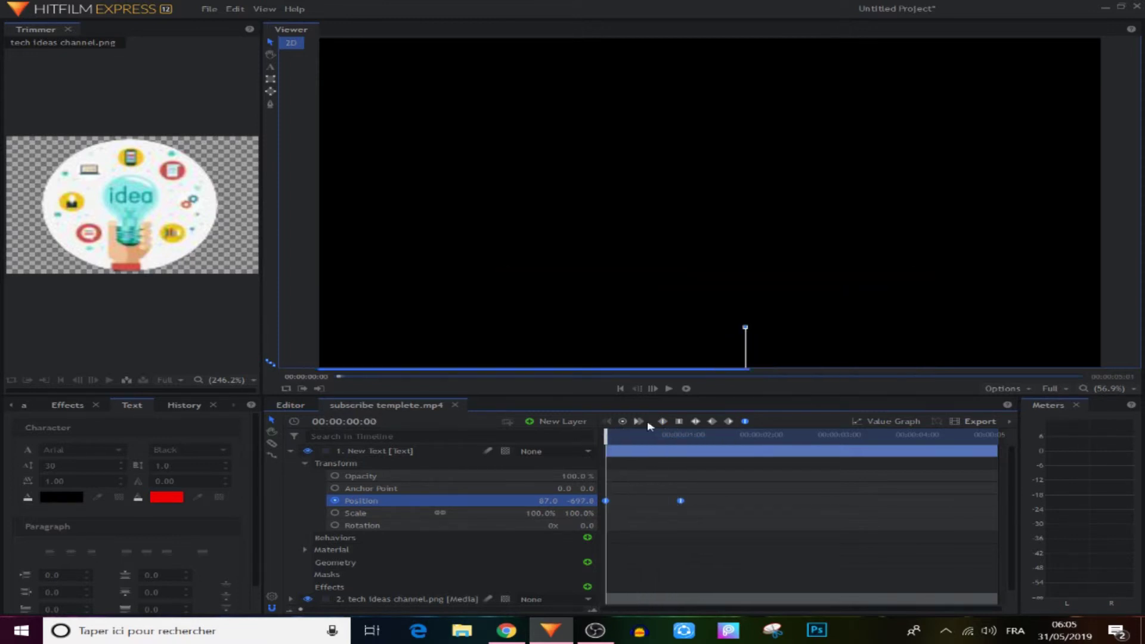
{"action": "left_click", "coordinate": [669, 388]}
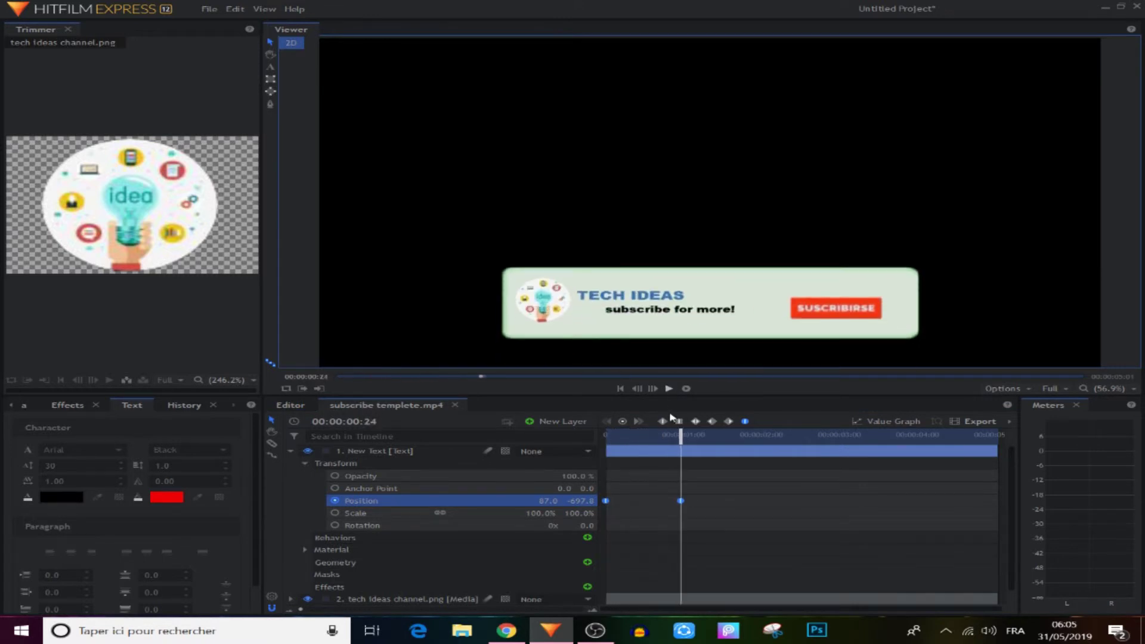
{"action": "left_click_drag", "start_coordinate": [684, 443], "coordinate": [633, 448]}
Step: Reshape the text's position curve in the Value Graph so it reaches the banner by 00:00:00:13
{"action": "left_click", "coordinate": [857, 421]}
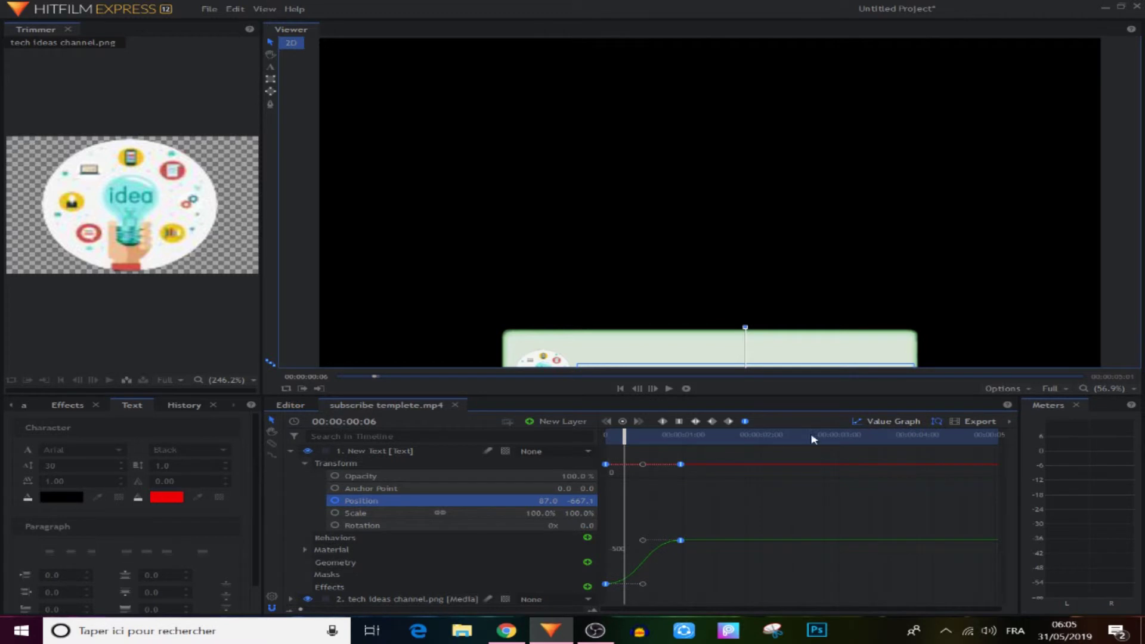
{"action": "left_click_drag", "start_coordinate": [627, 438], "coordinate": [643, 441]}
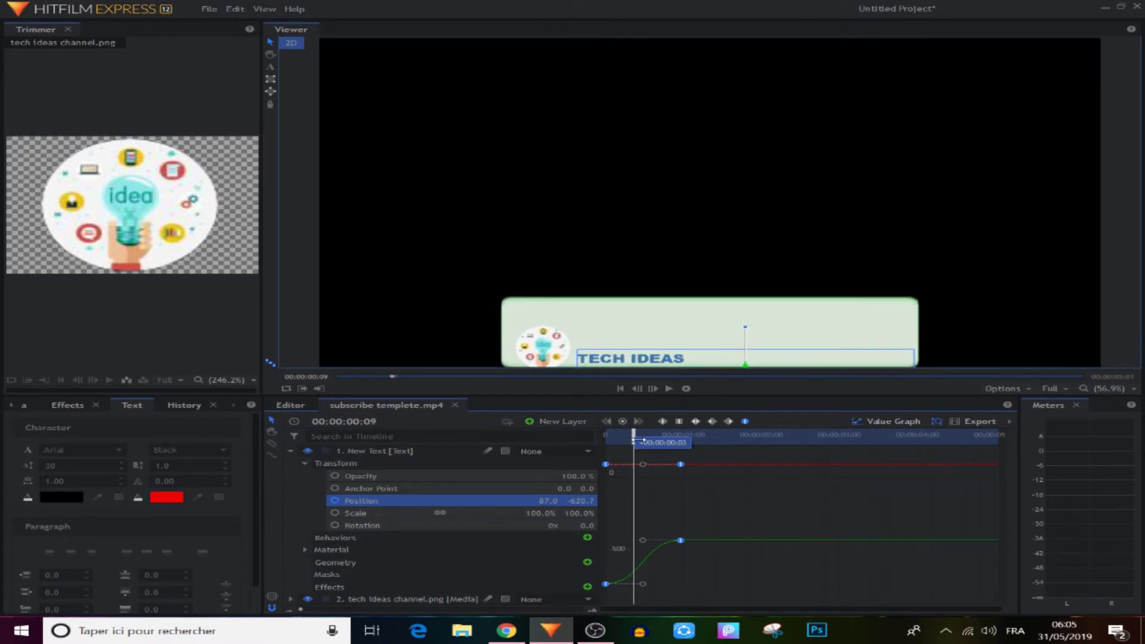
{"action": "mouse_move", "coordinate": [640, 538]}
{"action": "left_mouse_down"}
{"action": "mouse_move", "coordinate": [624, 539]}
{"action": "mouse_move", "coordinate": [641, 540]}
{"action": "left_mouse_up"}
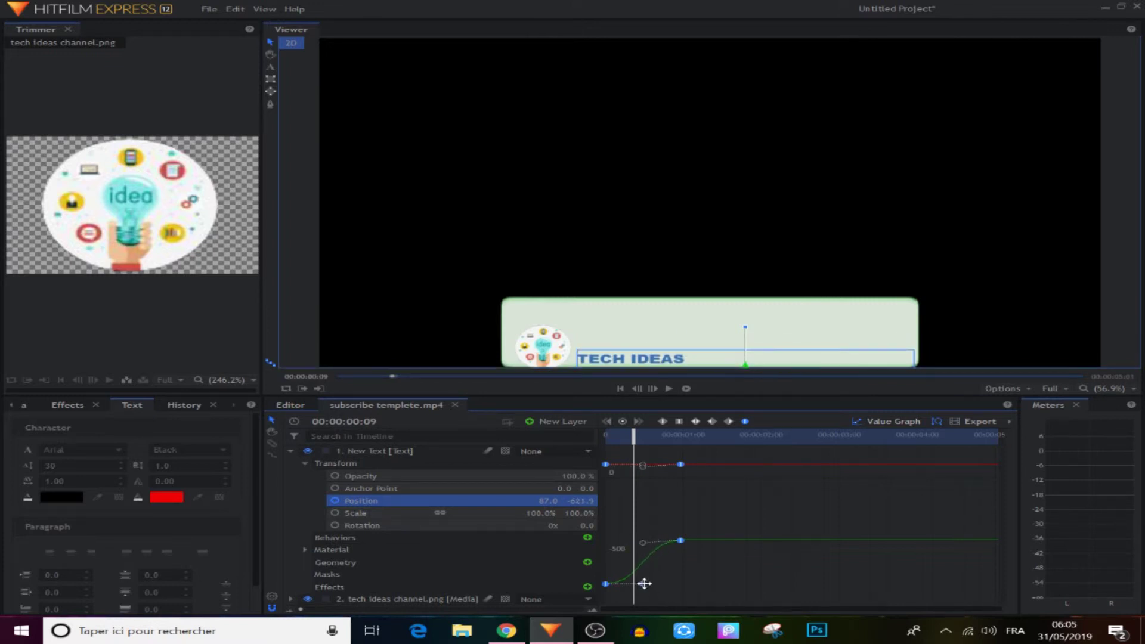
{"action": "left_click_drag", "start_coordinate": [644, 583], "coordinate": [624, 581]}
{"action": "mouse_move", "coordinate": [634, 438]}
{"action": "left_mouse_down"}
{"action": "mouse_move", "coordinate": [653, 439]}
{"action": "mouse_move", "coordinate": [654, 467]}
{"action": "mouse_move", "coordinate": [621, 465]}
{"action": "mouse_move", "coordinate": [681, 441]}
{"action": "mouse_move", "coordinate": [652, 440]}
{"action": "mouse_move", "coordinate": [619, 465]}
{"action": "mouse_move", "coordinate": [667, 463]}
{"action": "mouse_move", "coordinate": [623, 455]}
{"action": "mouse_move", "coordinate": [646, 456]}
{"action": "left_mouse_up"}
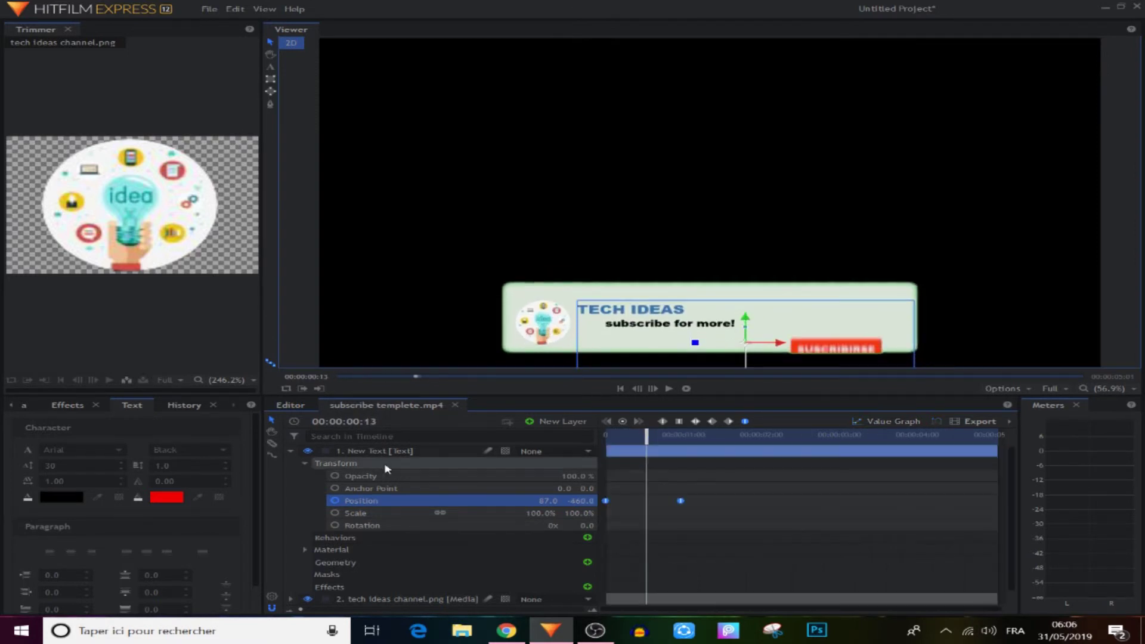
{"action": "left_click", "coordinate": [666, 390]}
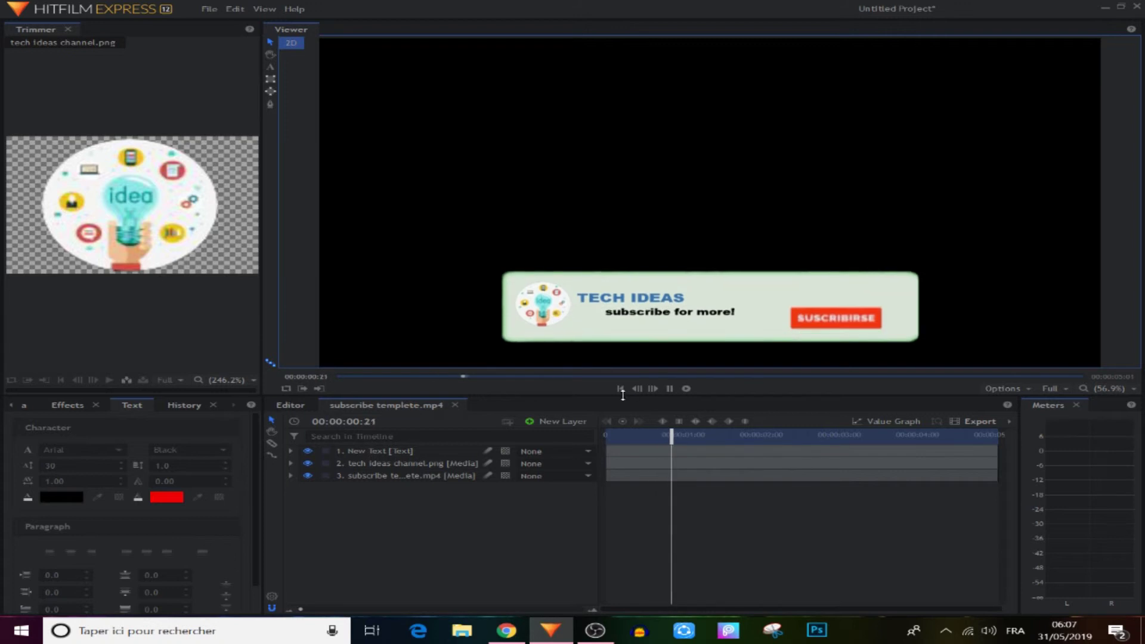
{"action": "left_click", "coordinate": [670, 388]}
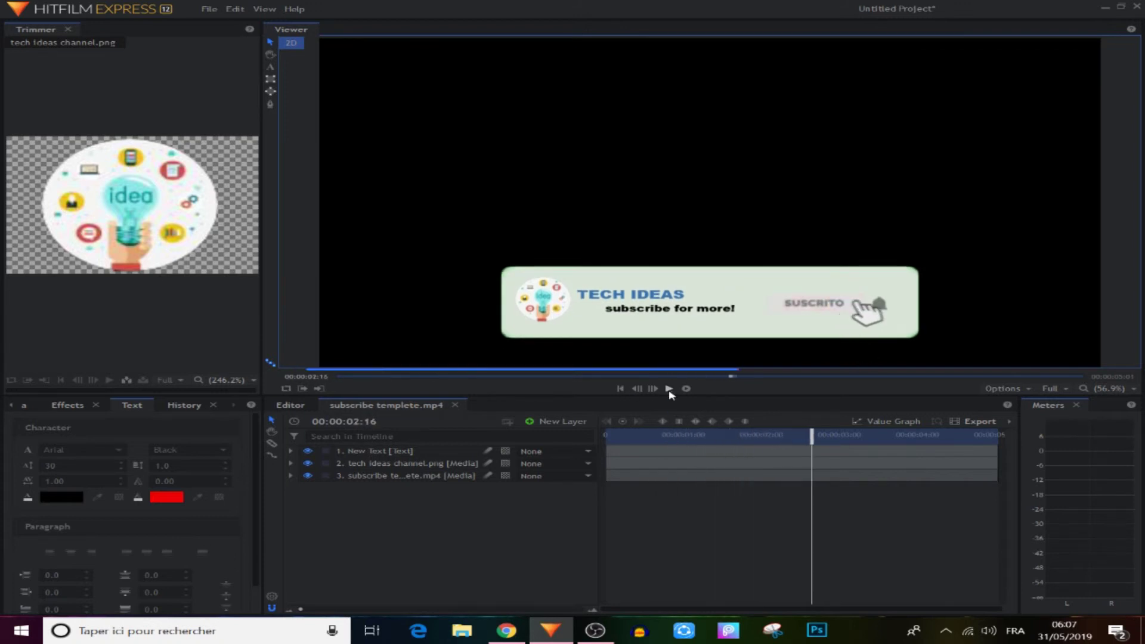
{"action": "left_click_drag", "start_coordinate": [803, 440], "coordinate": [888, 457]}
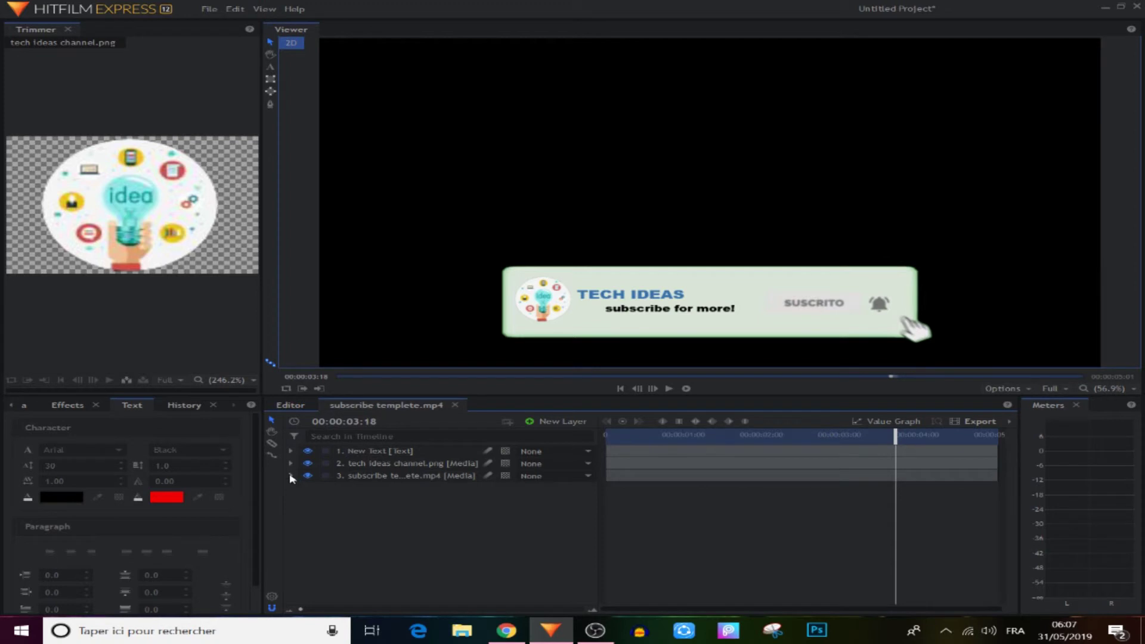
Step: Add logo Position hold keyframes at 3:18 and 3:19
{"action": "left_click", "coordinate": [292, 463]}
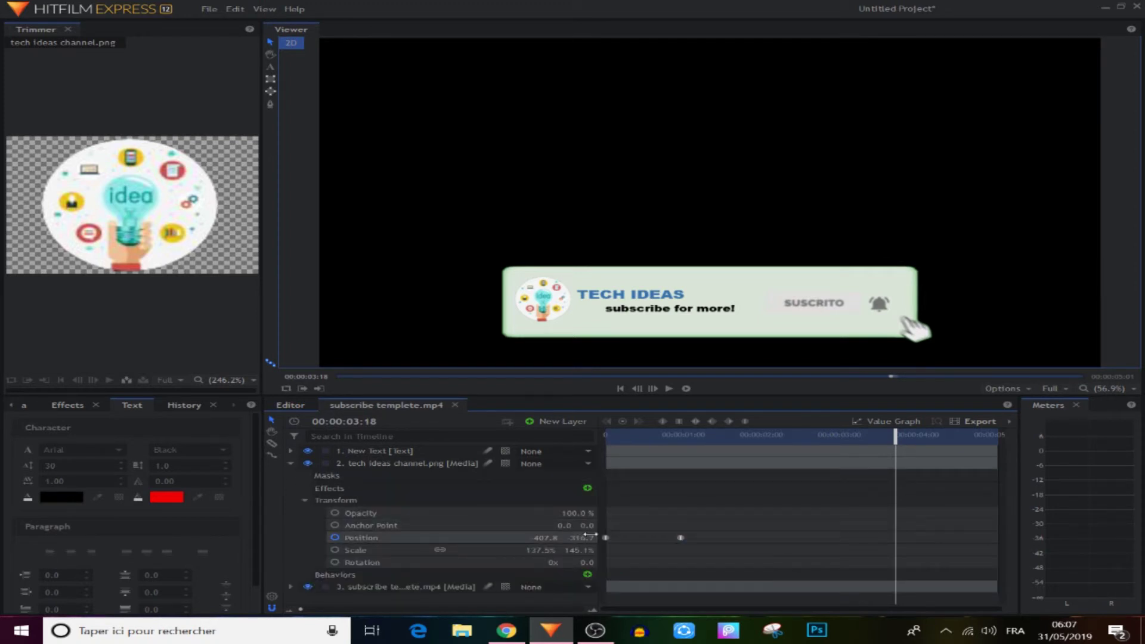
{"action": "left_click", "coordinate": [680, 537]}
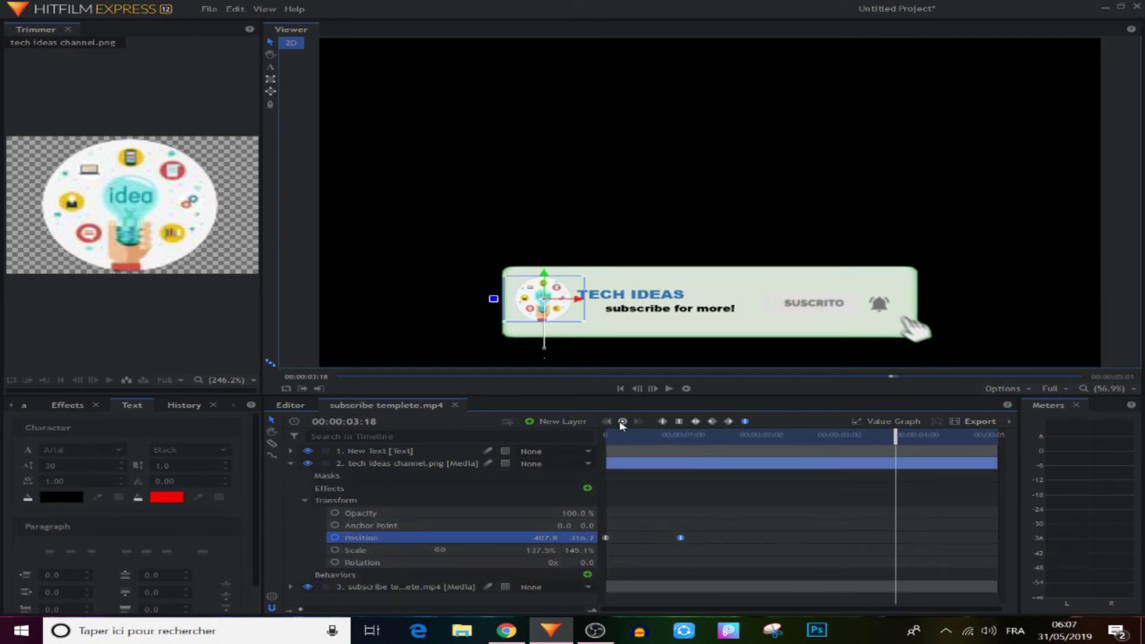
{"action": "left_click", "coordinate": [621, 422]}
{"action": "left_click_drag", "start_coordinate": [895, 440], "coordinate": [898, 440]}
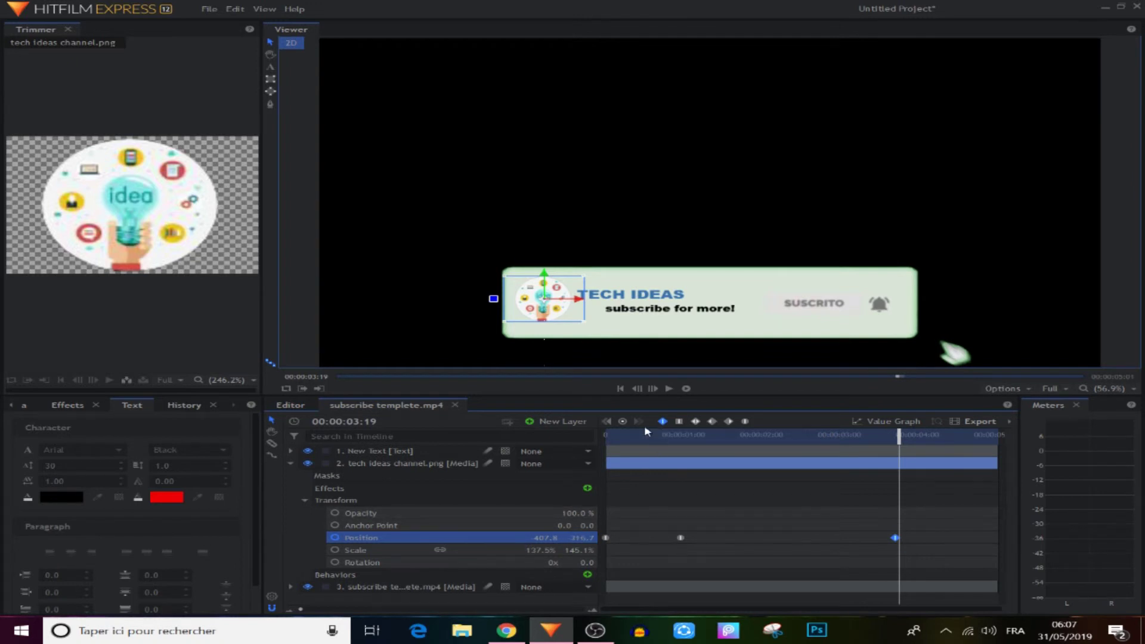
{"action": "left_click", "coordinate": [622, 421]}
Step: At 5:00, drag the logo down out of view and make the closing keyframes smooth
{"action": "left_click_drag", "start_coordinate": [898, 440], "coordinate": [1017, 451]}
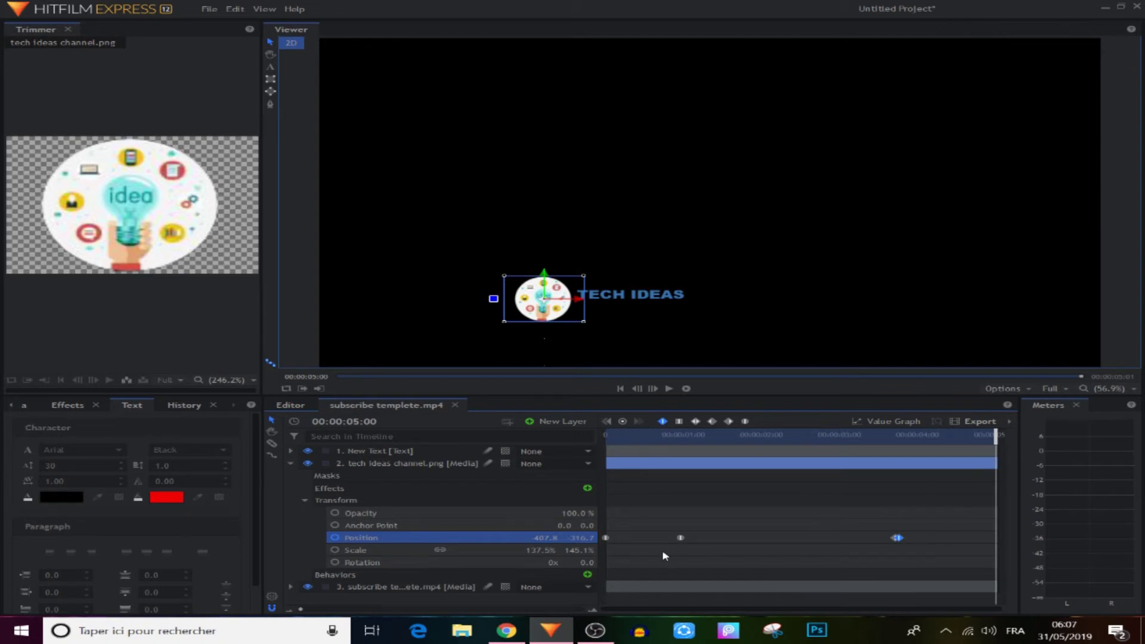
{"action": "left_click_drag", "start_coordinate": [581, 537], "coordinate": [519, 537]}
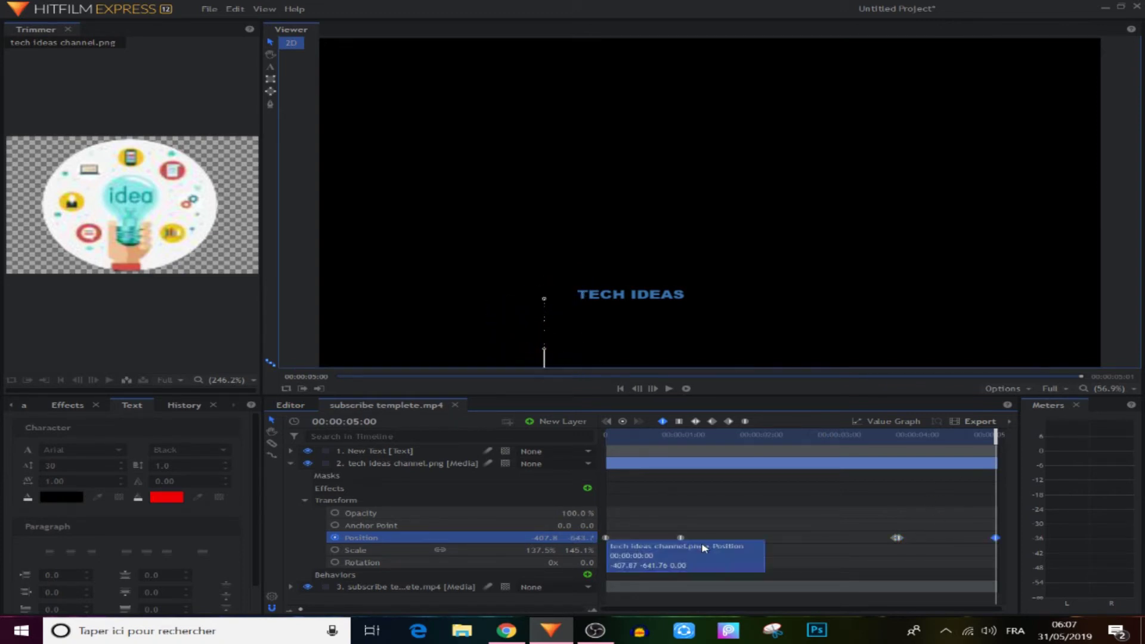
{"action": "left_click_drag", "start_coordinate": [849, 518], "coordinate": [1002, 557]}
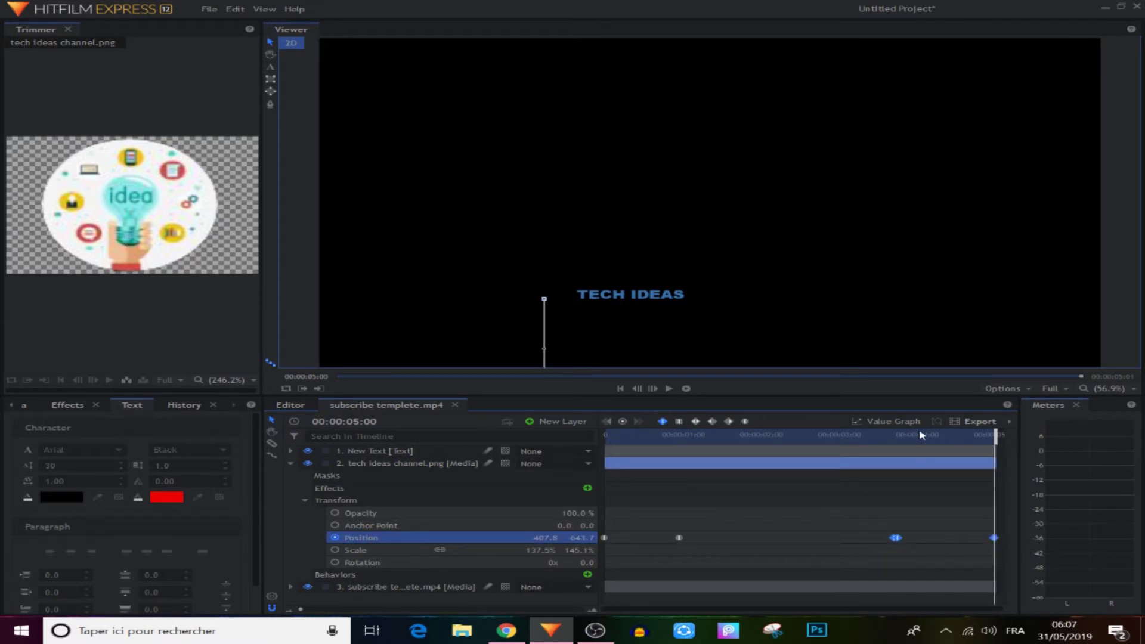
{"action": "left_click", "coordinate": [744, 423]}
{"action": "left_click_drag", "start_coordinate": [995, 436], "coordinate": [926, 450]}
Step: Reshape the logo's Position curve in the Value Graph so it holds, then drops sharply before 5:00
{"action": "left_click", "coordinate": [892, 421]}
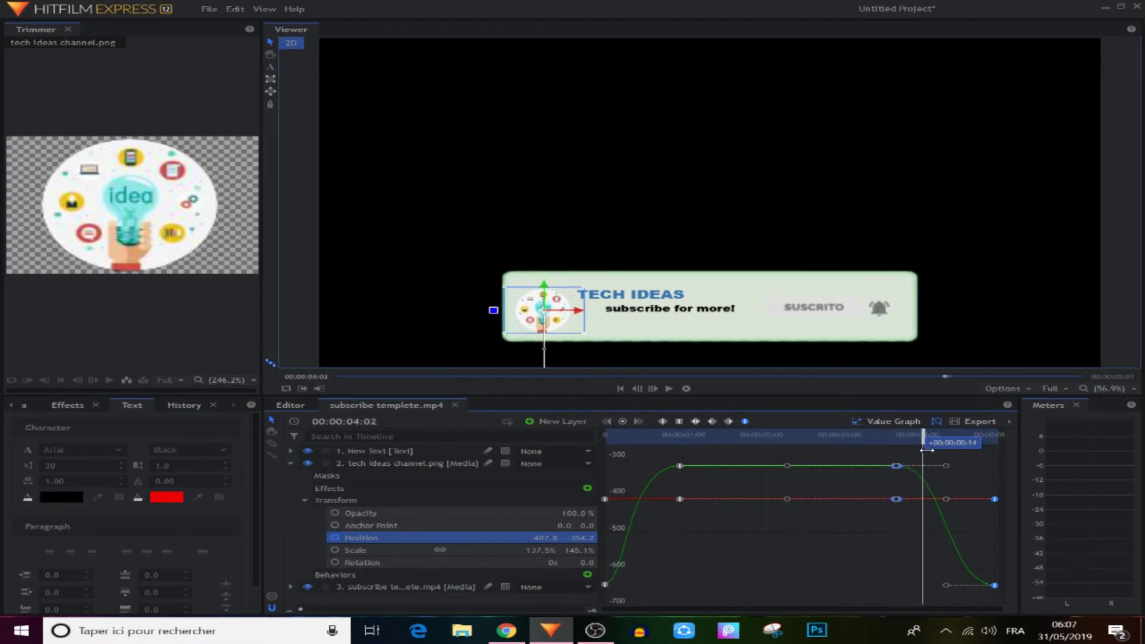
{"action": "left_click_drag", "start_coordinate": [947, 499], "coordinate": [941, 443]}
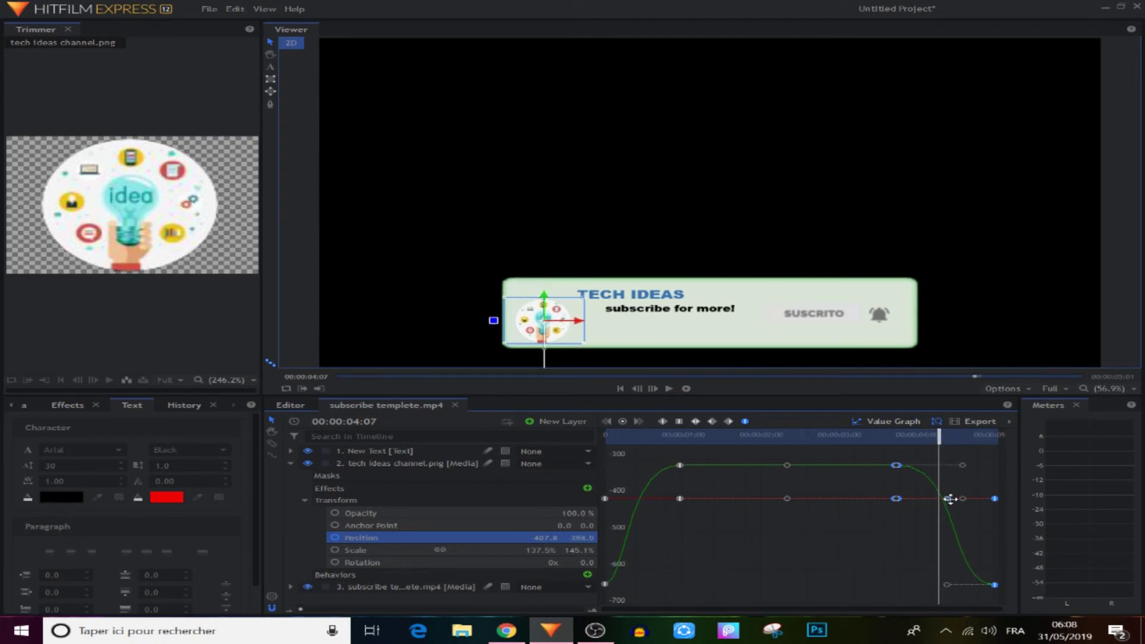
{"action": "left_click_drag", "start_coordinate": [950, 498], "coordinate": [960, 440]}
{"action": "left_click_drag", "start_coordinate": [948, 584], "coordinate": [968, 582]}
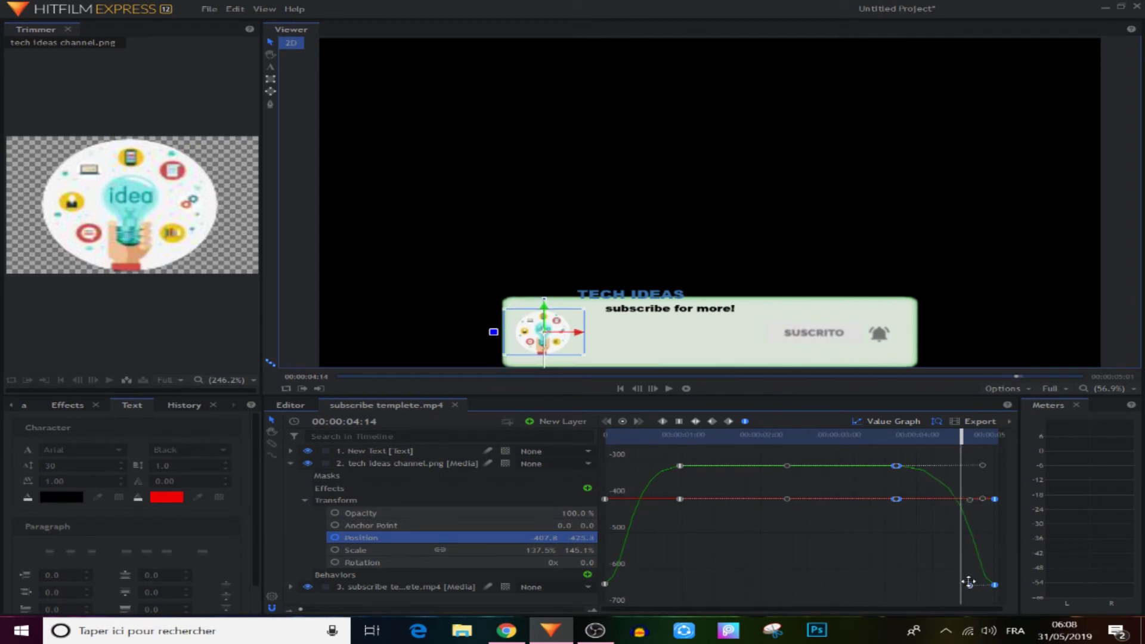
{"action": "left_click_drag", "start_coordinate": [961, 439], "coordinate": [973, 442]}
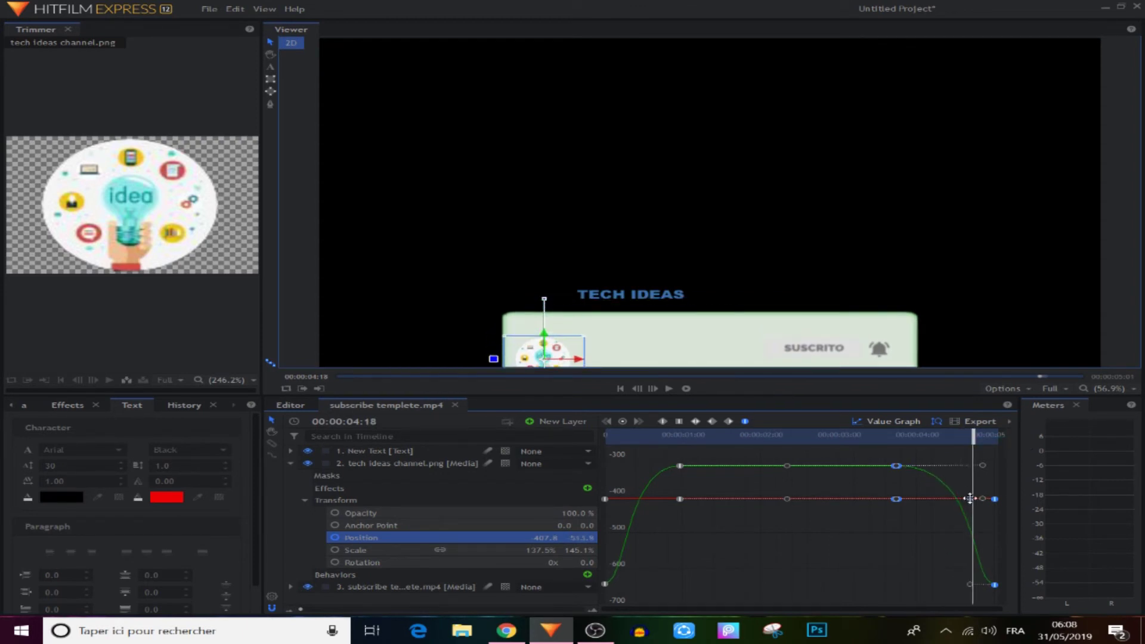
{"action": "left_click_drag", "start_coordinate": [970, 498], "coordinate": [976, 499]}
{"action": "left_click_drag", "start_coordinate": [974, 441], "coordinate": [911, 453]}
Step: Back in keyframe view, collapse the logo layer and expand the TECH IDEAS text layer's properties
{"action": "left_click", "coordinate": [888, 421]}
{"action": "left_click", "coordinate": [894, 537]}
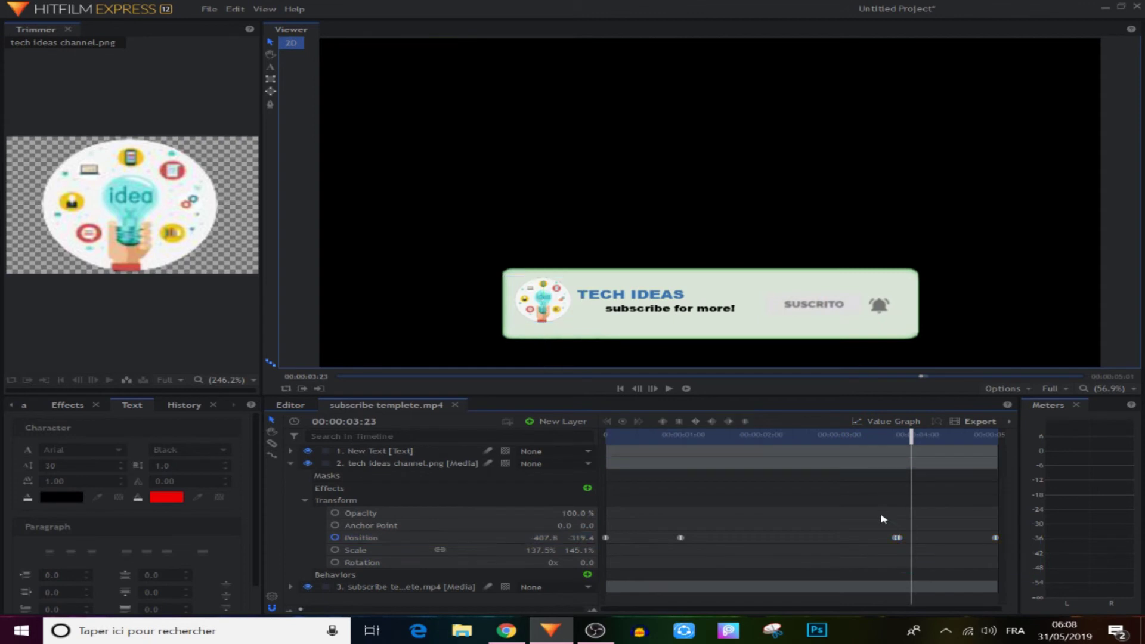
{"action": "left_click", "coordinate": [894, 443]}
{"action": "left_click", "coordinate": [593, 610]}
{"action": "left_click", "coordinate": [593, 610]}
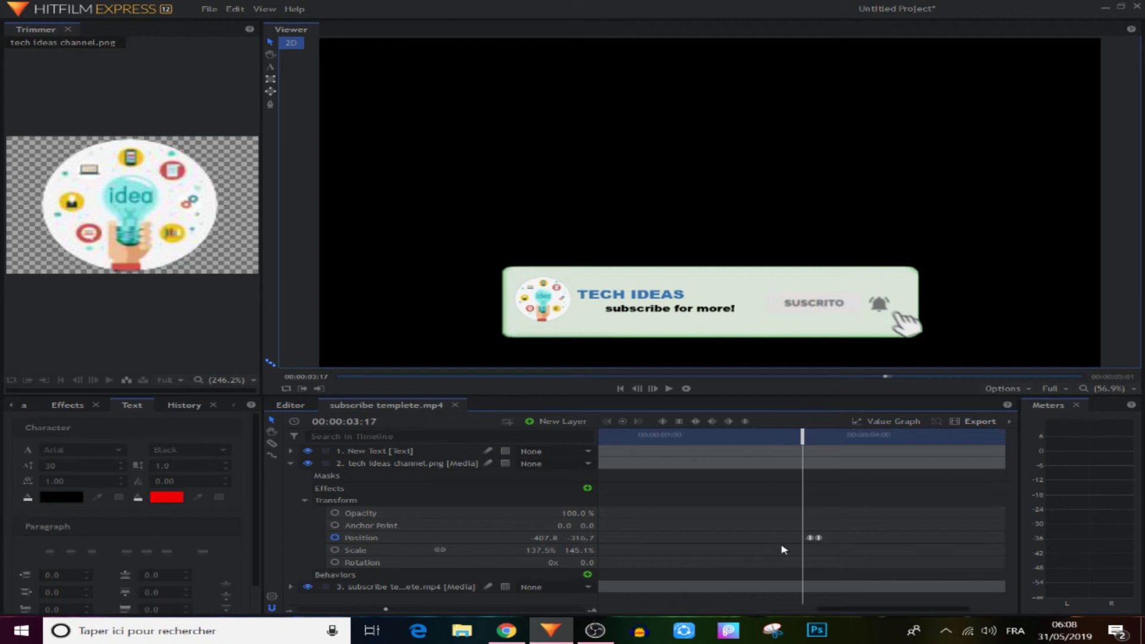
{"action": "left_click", "coordinate": [808, 538]}
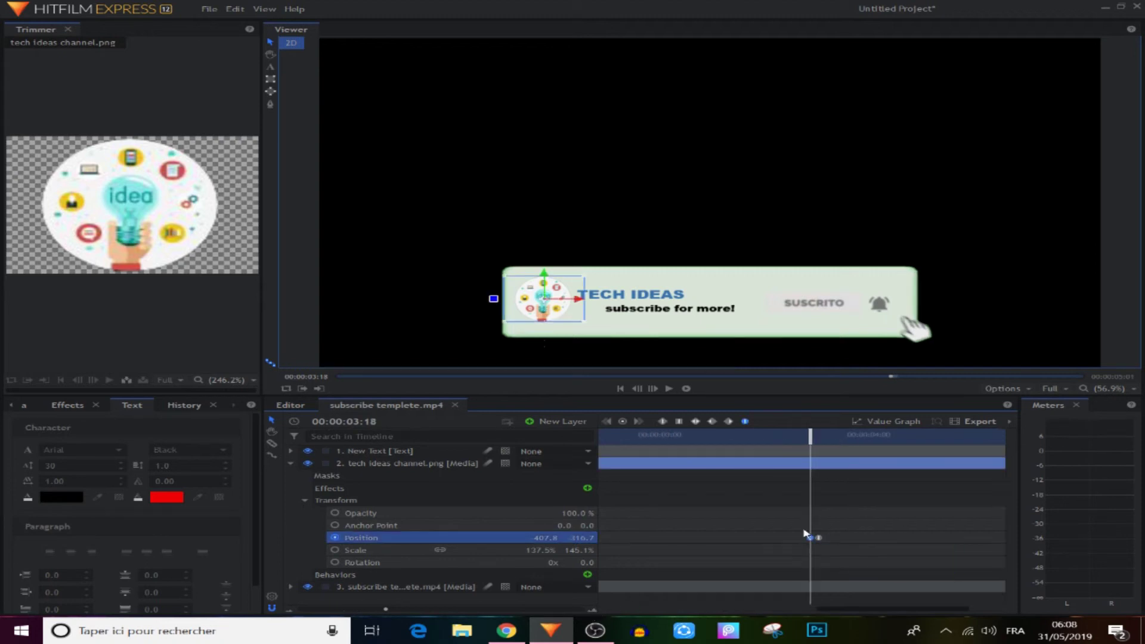
{"action": "left_click", "coordinate": [291, 464]}
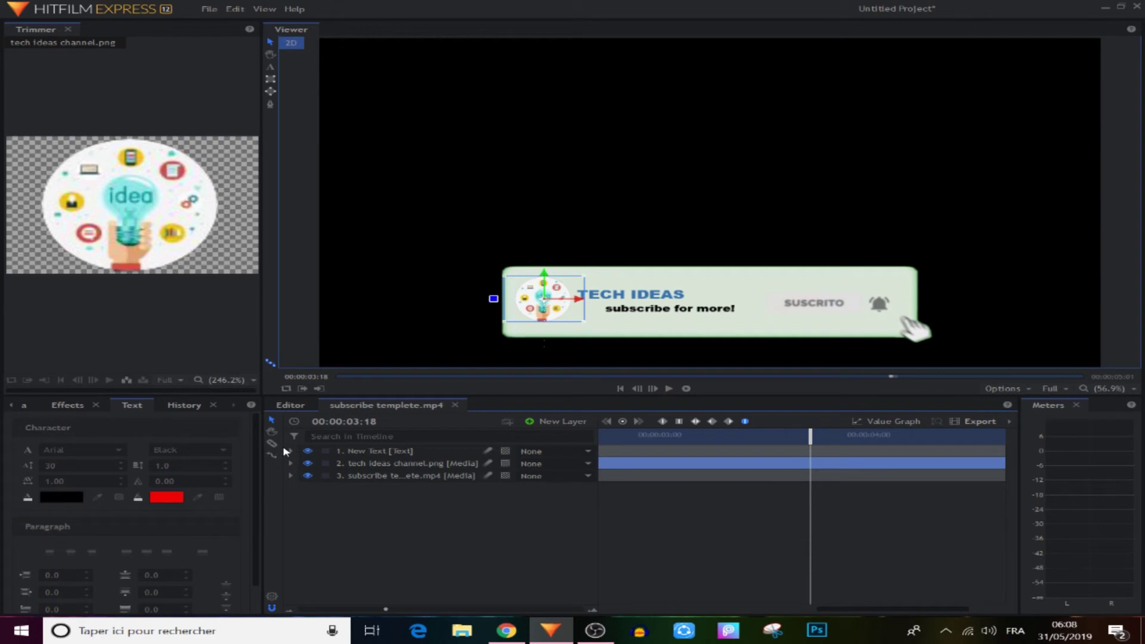
{"action": "left_click", "coordinate": [290, 451]}
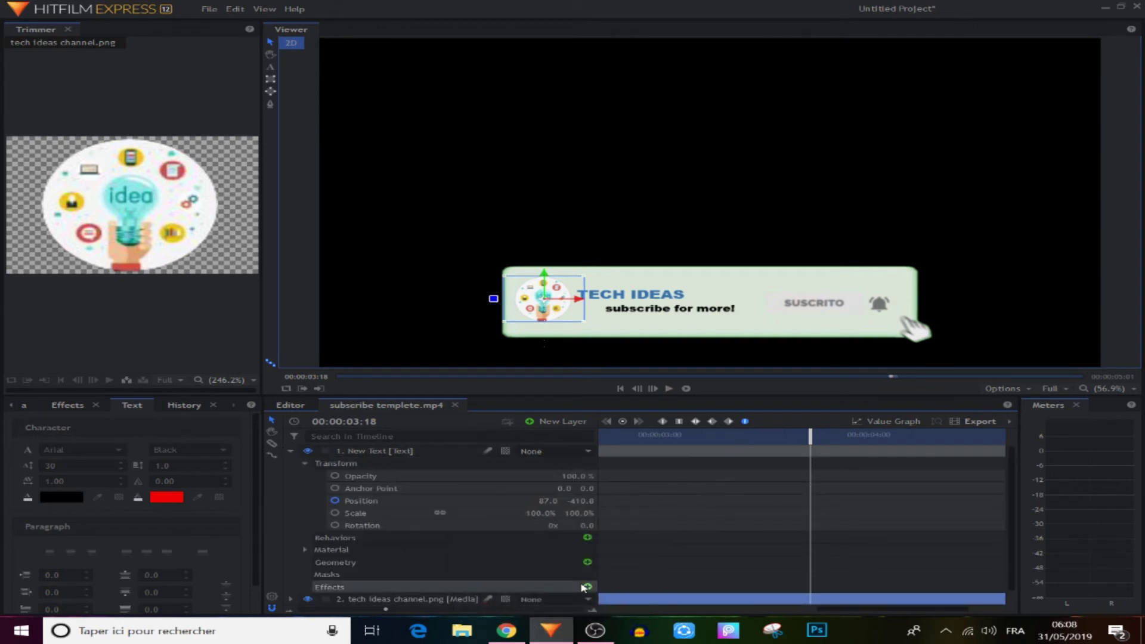
{"action": "left_click", "coordinate": [290, 611]}
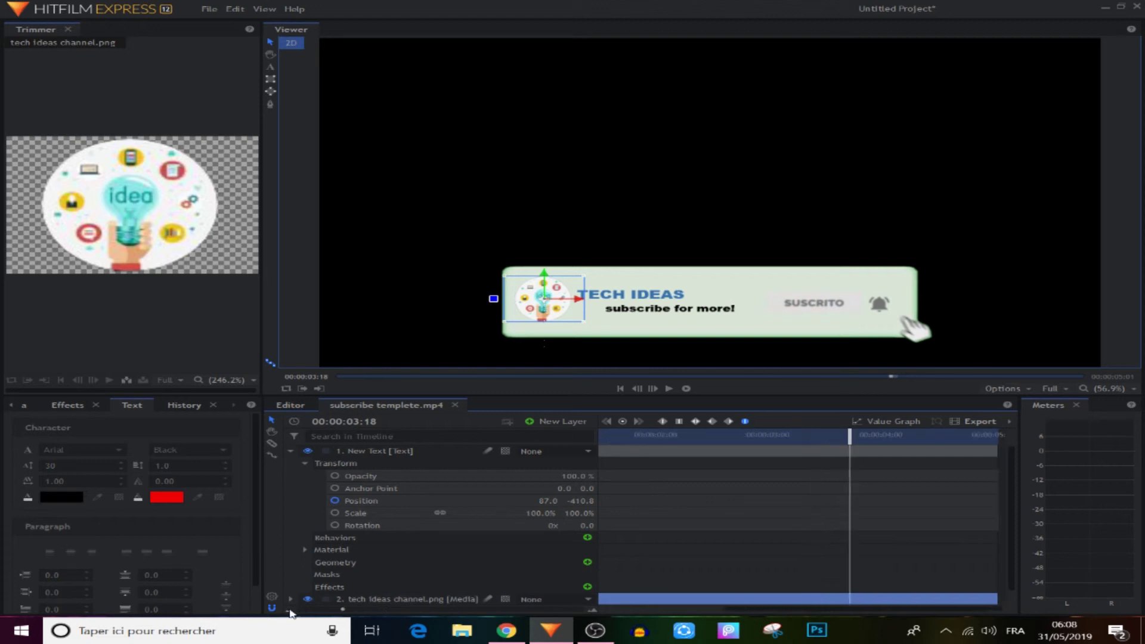
Step: Add TECH IDEAS Position hold keyframes at 3:18 and 3:19
{"action": "left_click_drag", "start_coordinate": [689, 474], "coordinate": [689, 501]}
{"action": "left_click", "coordinate": [623, 421]}
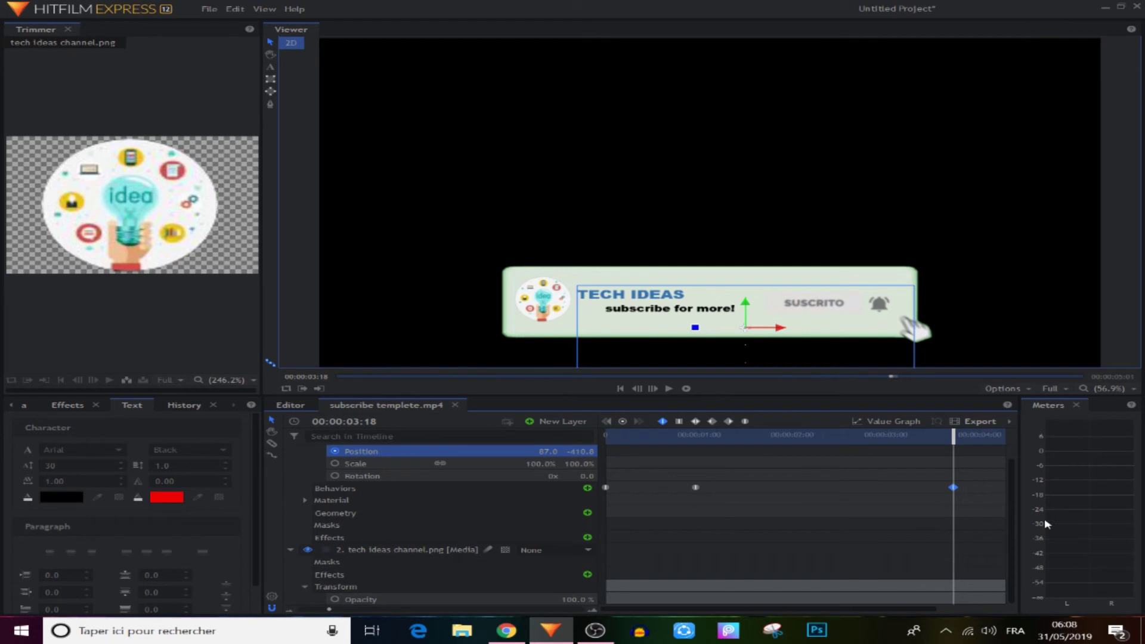
{"action": "left_click_drag", "start_coordinate": [955, 441], "coordinate": [958, 441]}
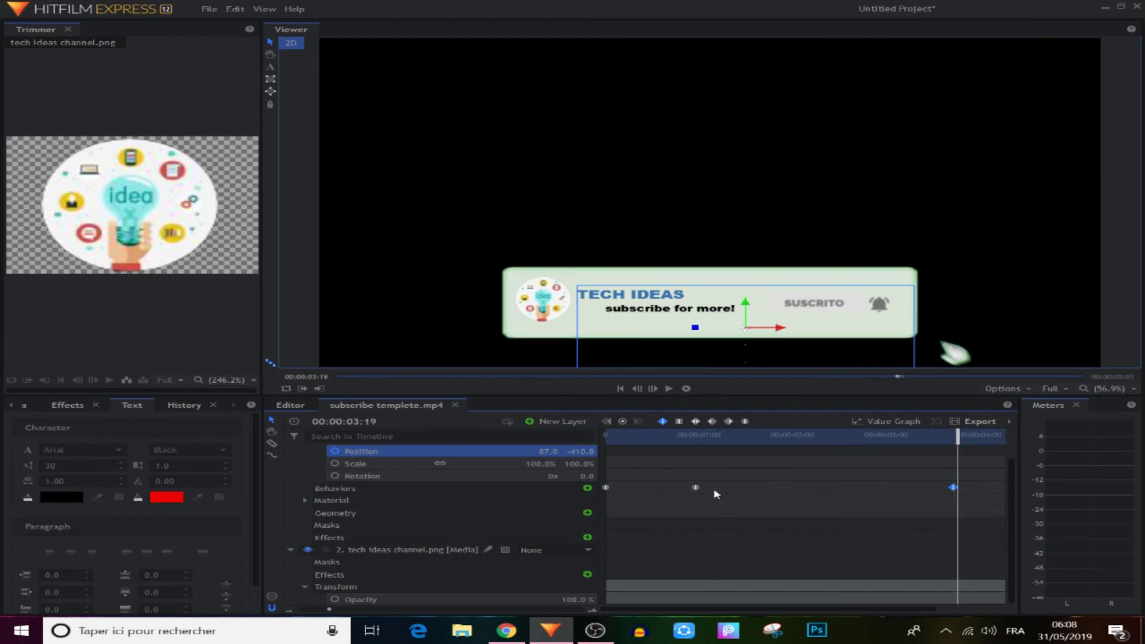
{"action": "left_click", "coordinate": [623, 422]}
Step: At 5:00, move the text below frame to 87.0, -694.8 and ease the closing keyframes
{"action": "left_click_drag", "start_coordinate": [958, 437], "coordinate": [995, 440]}
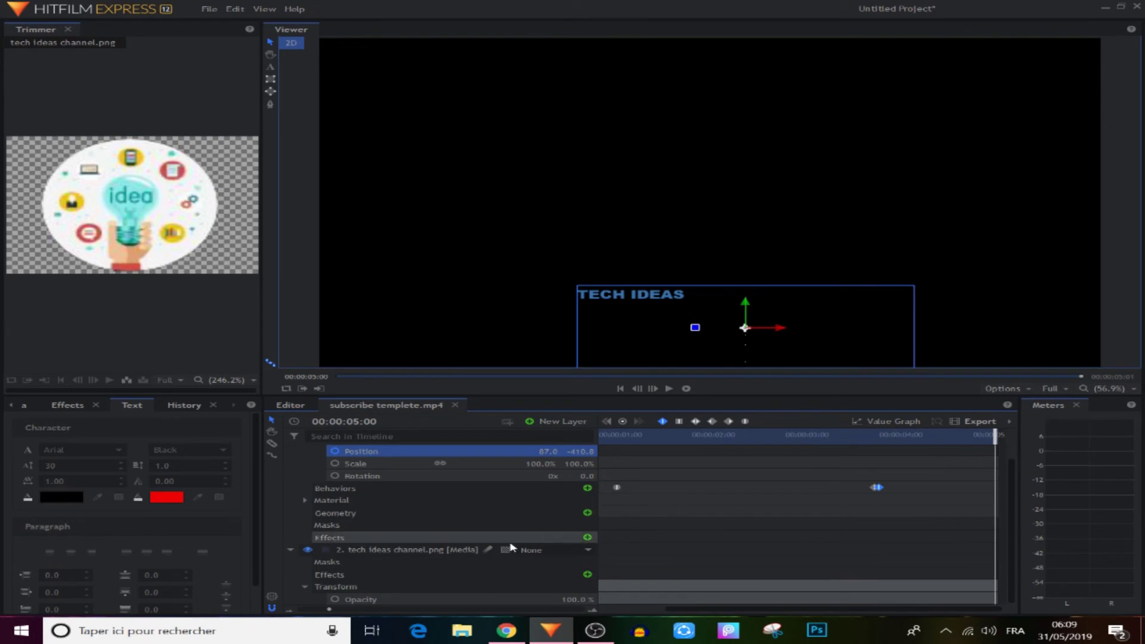
{"action": "scroll", "coordinate": [334, 498], "scroll_direction": "up", "scroll_amount": 2}
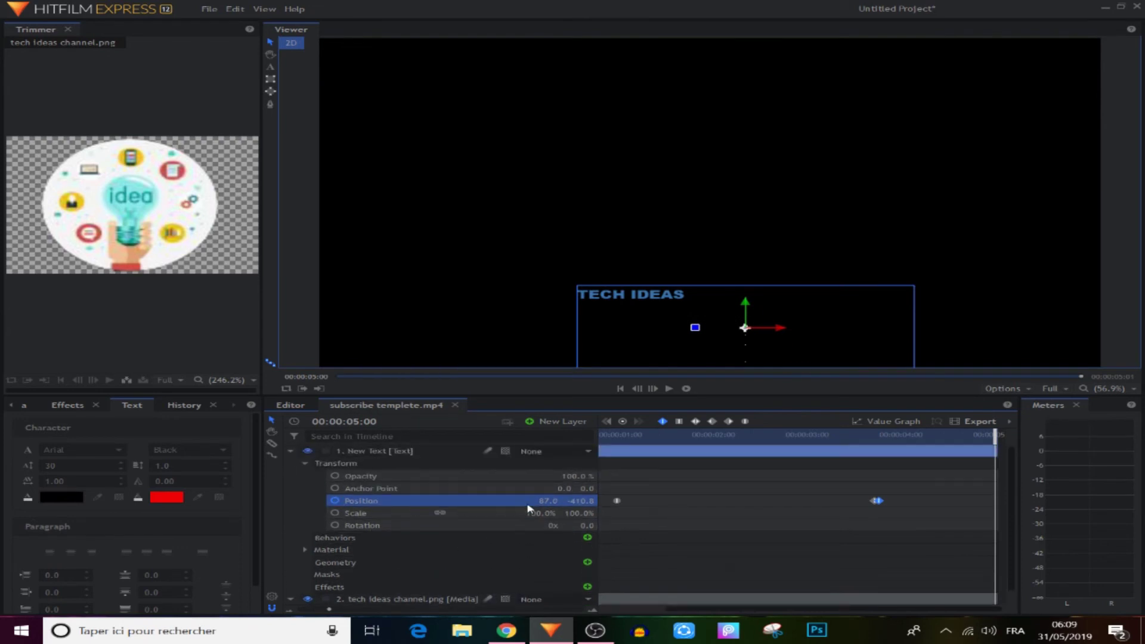
{"action": "left_click_drag", "start_coordinate": [581, 502], "coordinate": [507, 502]}
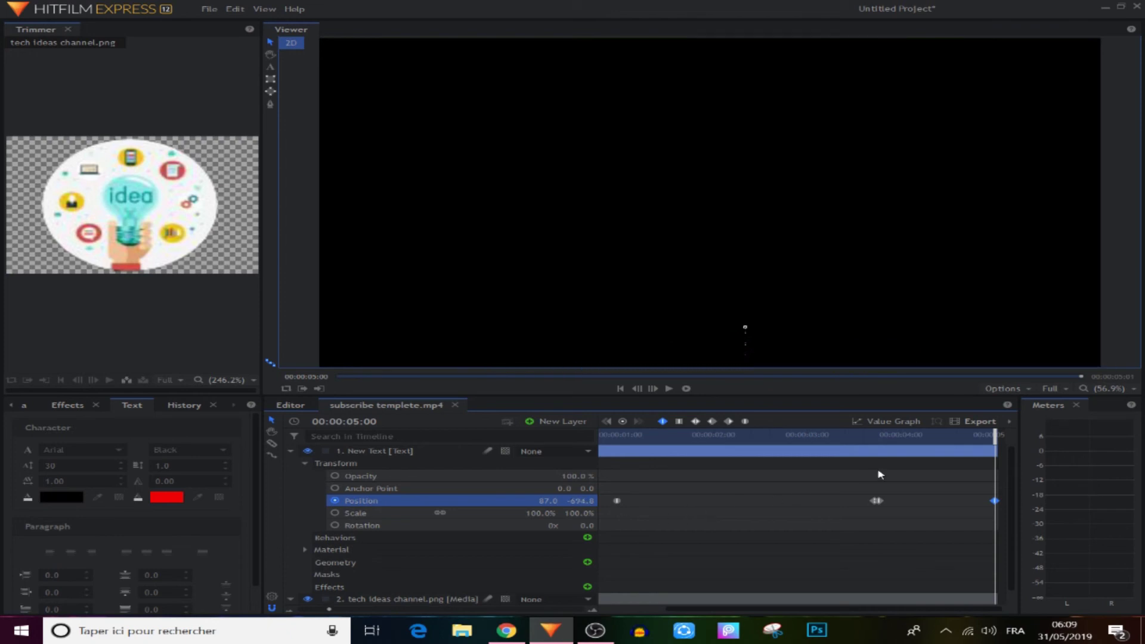
{"action": "left_click_drag", "start_coordinate": [857, 479], "coordinate": [1007, 520]}
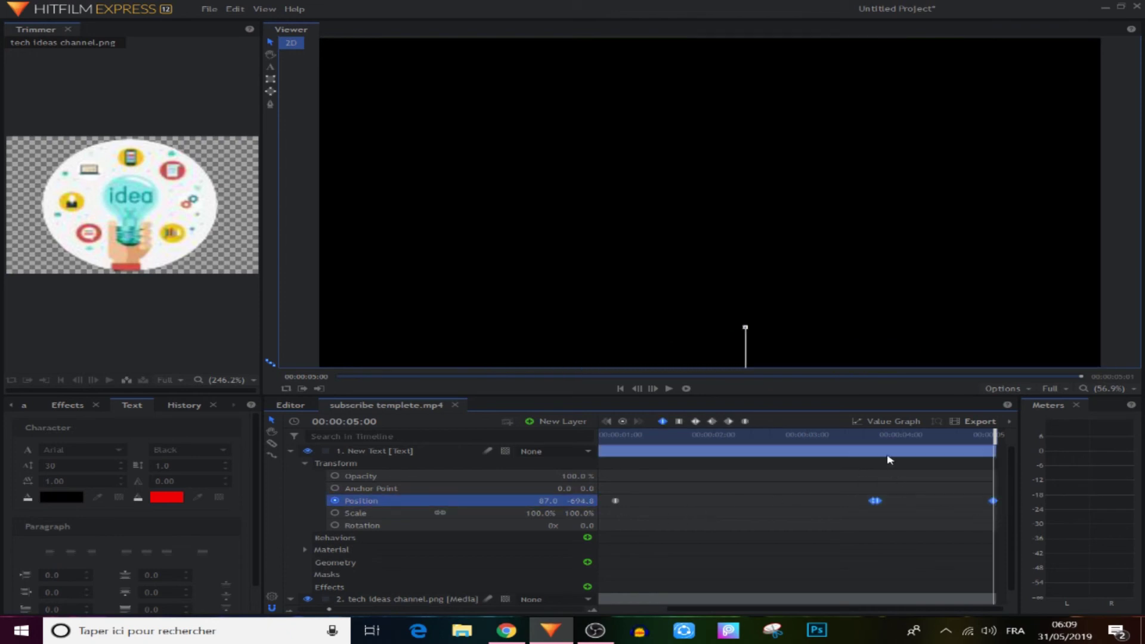
{"action": "left_click", "coordinate": [746, 422]}
Step: Drag the TECH IDEAS Position Y curve handles in the Value Graph for a smoothly accelerating exit
{"action": "left_click", "coordinate": [893, 421]}
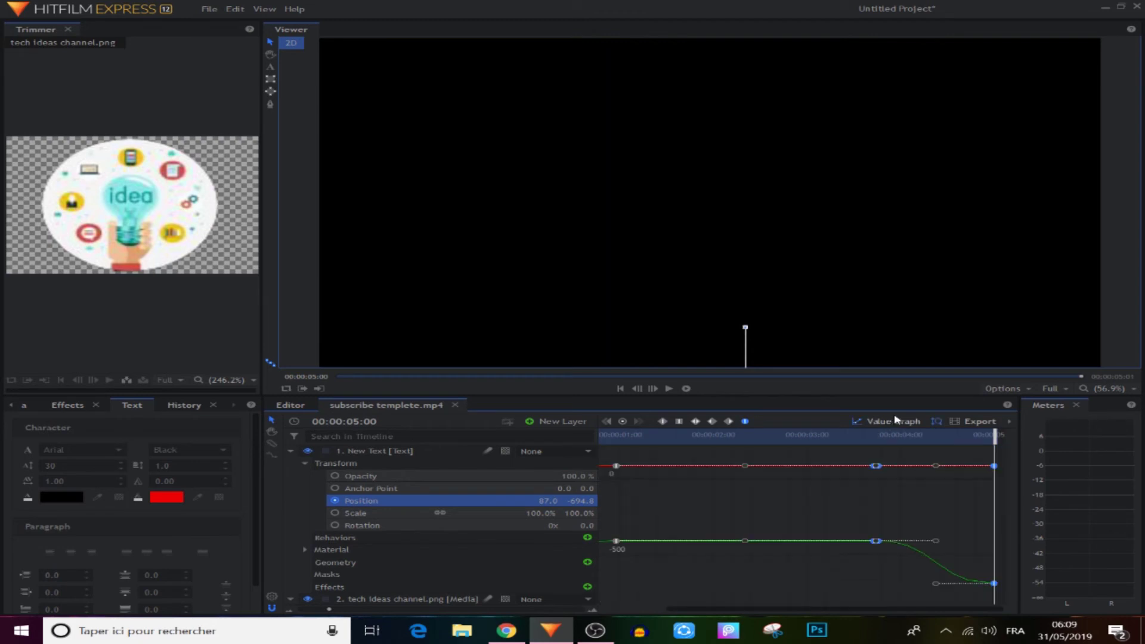
{"action": "left_click_drag", "start_coordinate": [984, 437], "coordinate": [919, 477]}
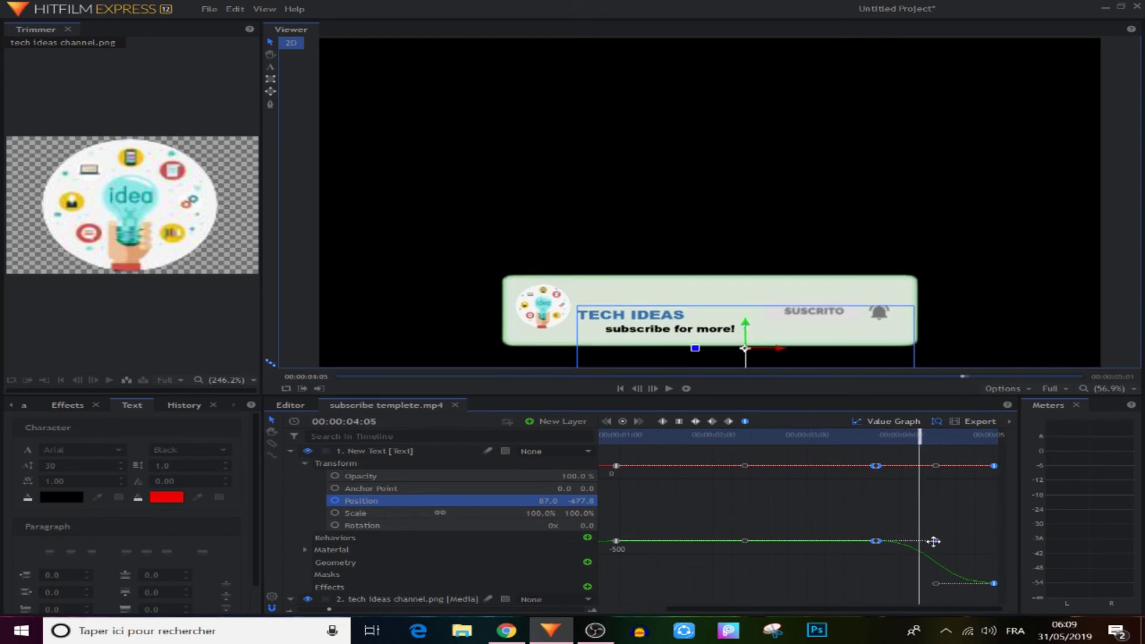
{"action": "left_click_drag", "start_coordinate": [938, 539], "coordinate": [971, 540]}
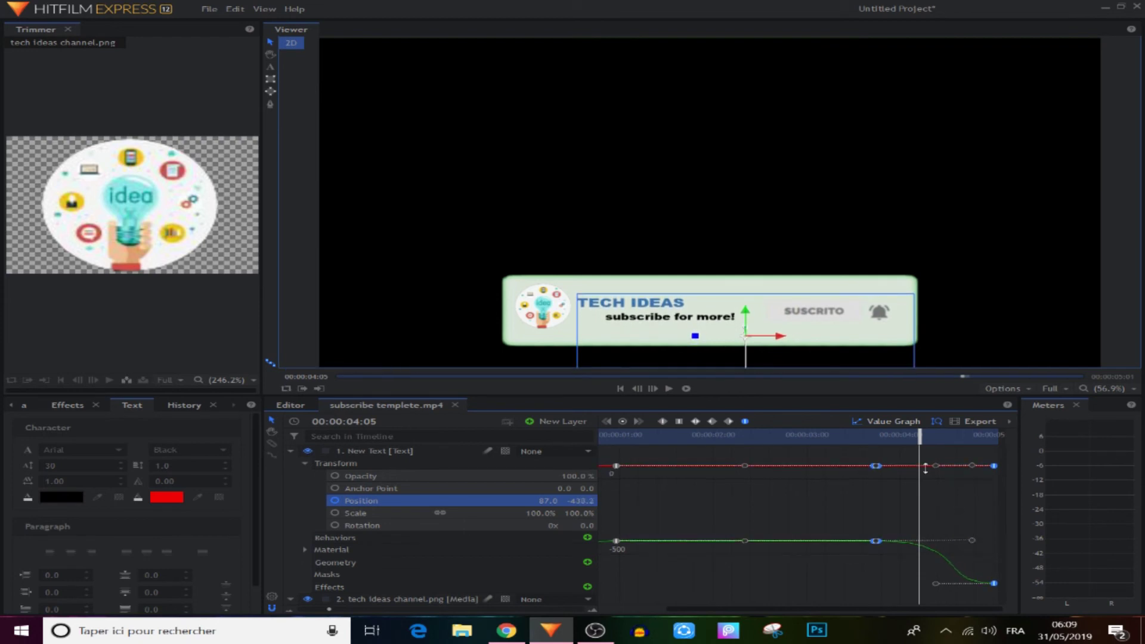
{"action": "left_click_drag", "start_coordinate": [925, 468], "coordinate": [993, 452]}
{"action": "left_click", "coordinate": [892, 421]}
Step: Collapse both layers and play the banner animation from the start
{"action": "left_click", "coordinate": [953, 485]}
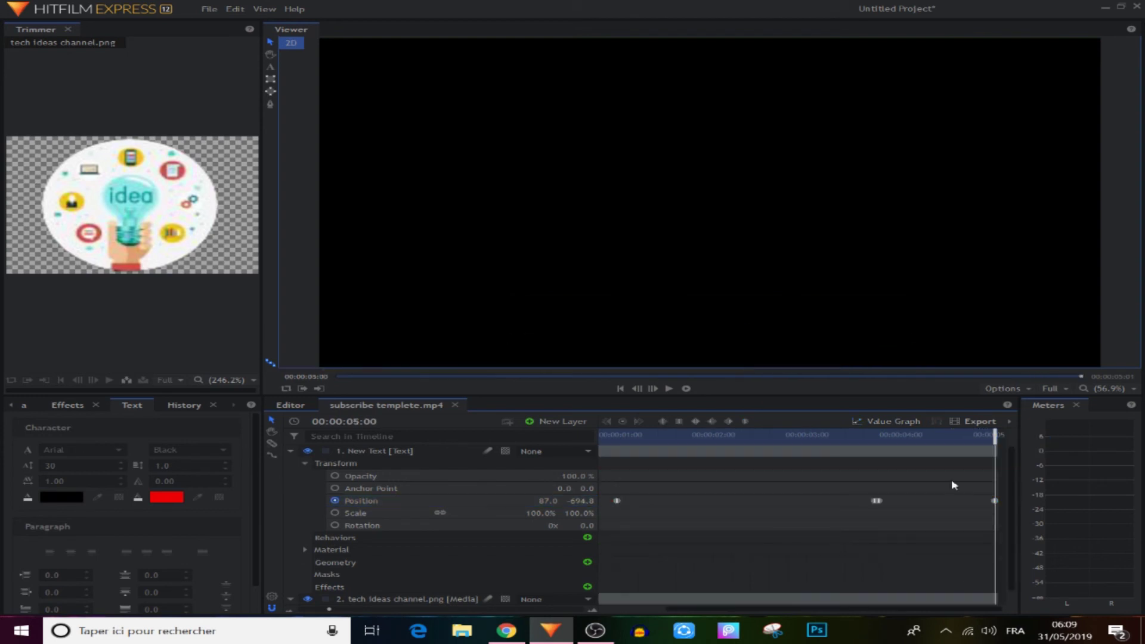
{"action": "left_click", "coordinate": [291, 452]}
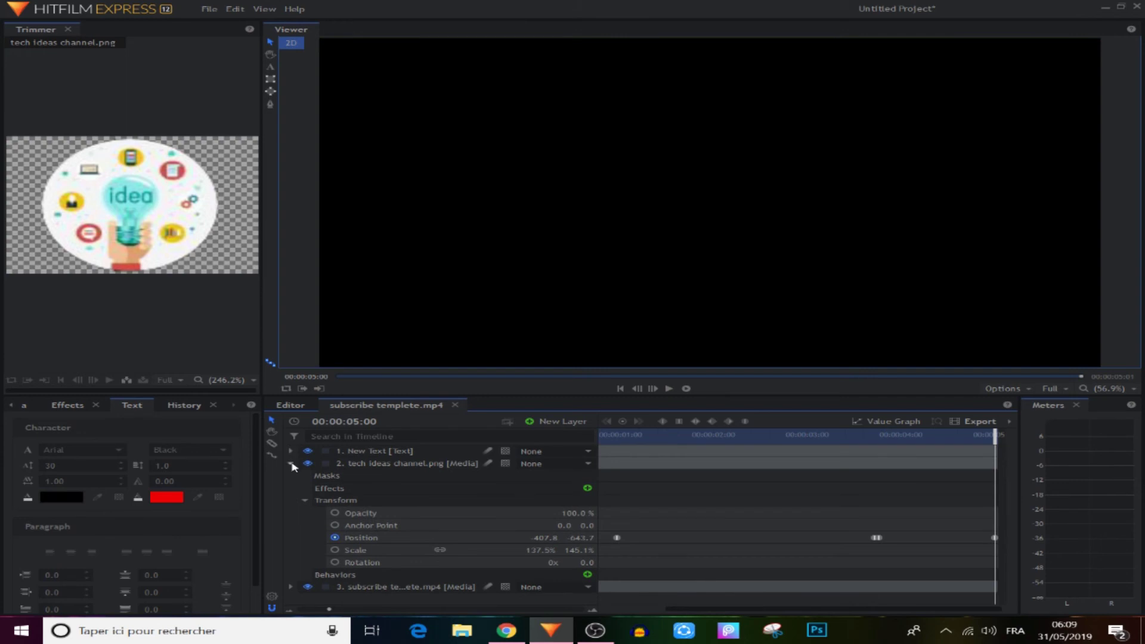
{"action": "left_click", "coordinate": [291, 464]}
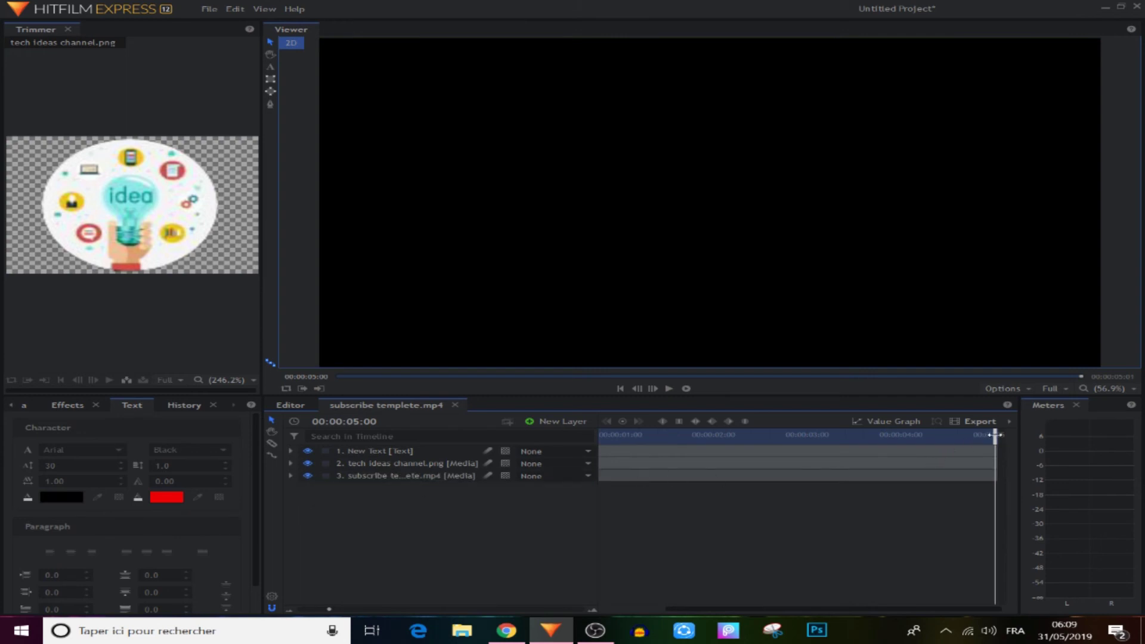
{"action": "left_click_drag", "start_coordinate": [994, 435], "coordinate": [606, 437]}
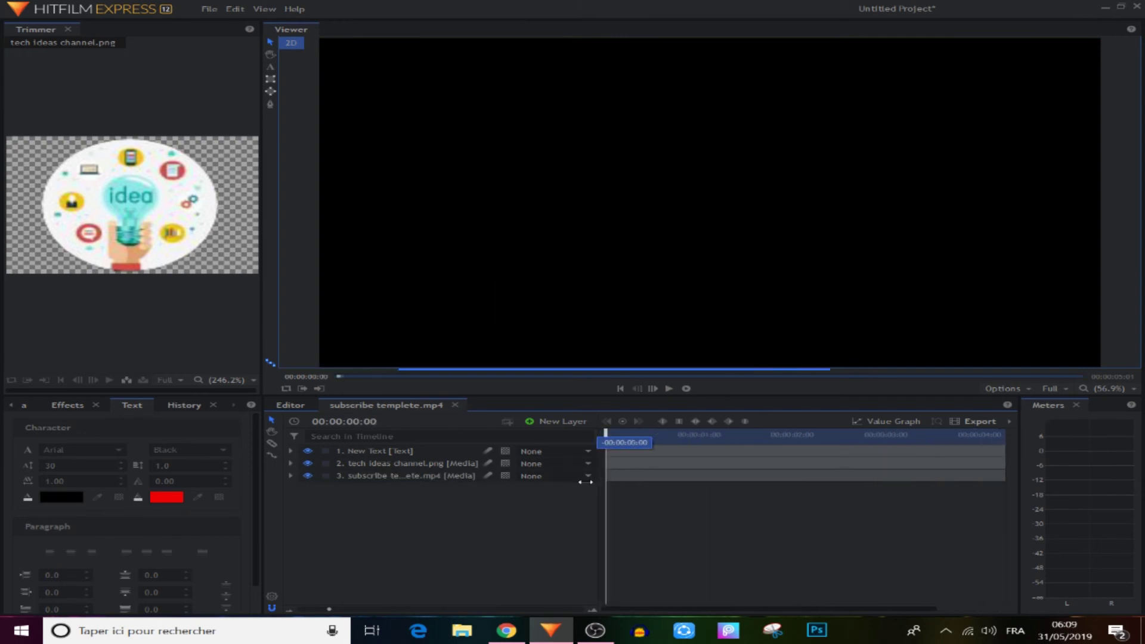
{"action": "left_click", "coordinate": [669, 389]}
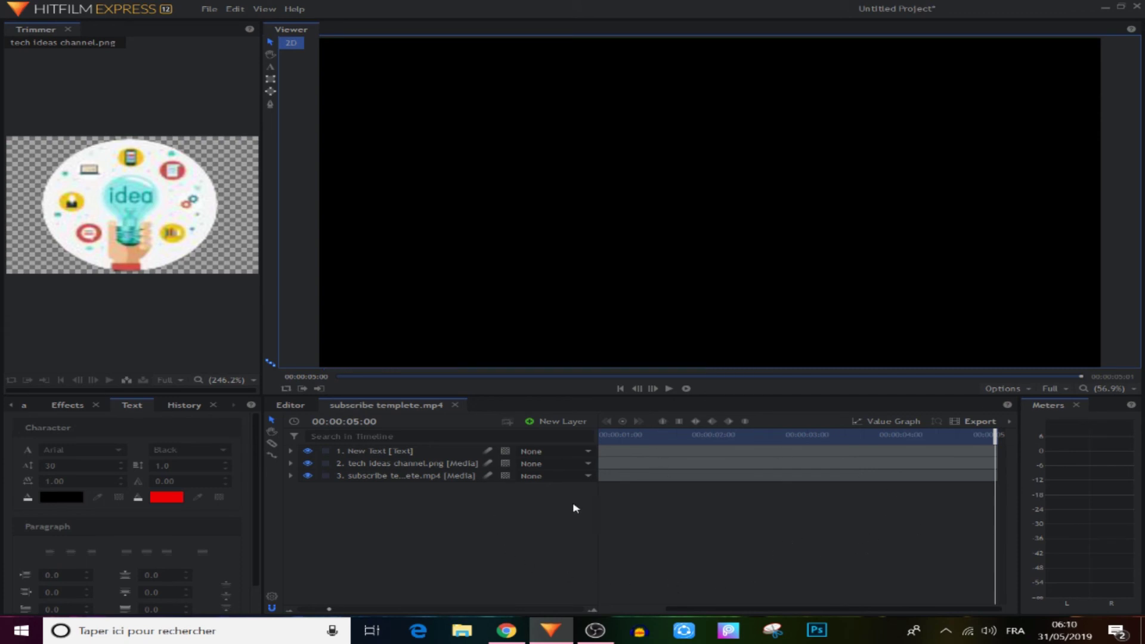
{"action": "left_click", "coordinate": [690, 534]}
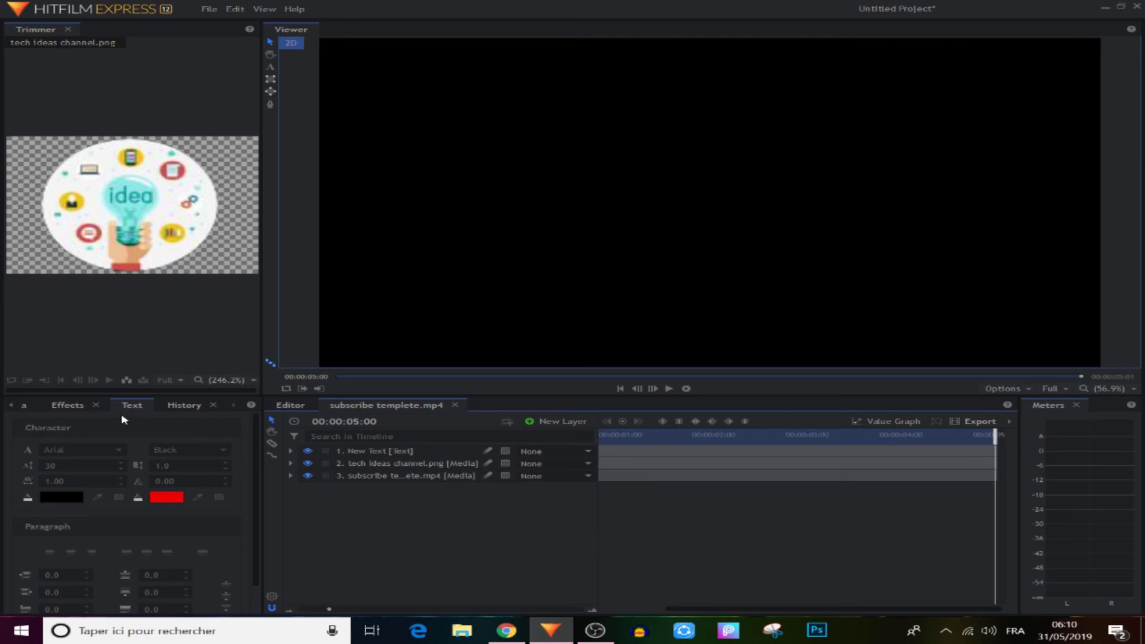
Step: Show the project Media list and select the subscribe templete composite shot
{"action": "left_click", "coordinate": [12, 406]}
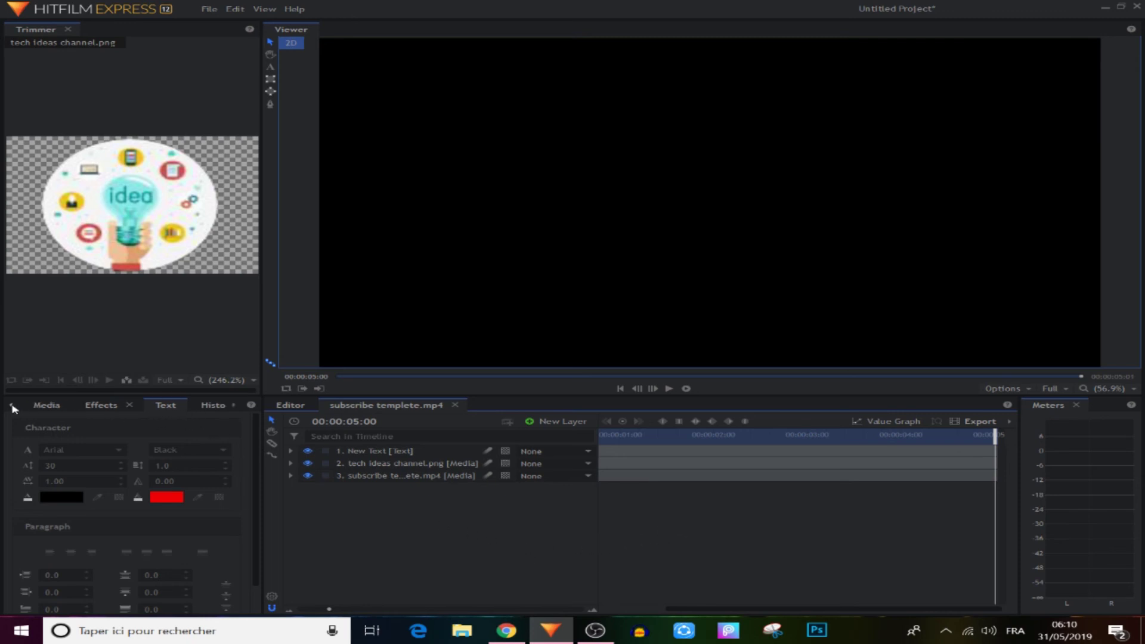
{"action": "left_click", "coordinate": [50, 406]}
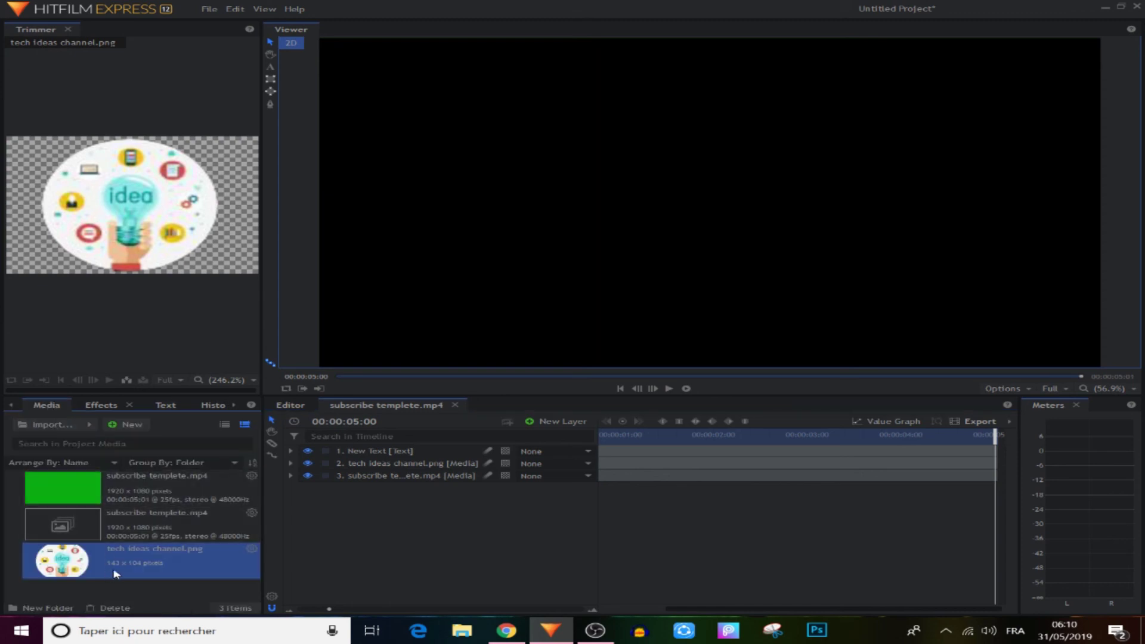
{"action": "left_click", "coordinate": [72, 522]}
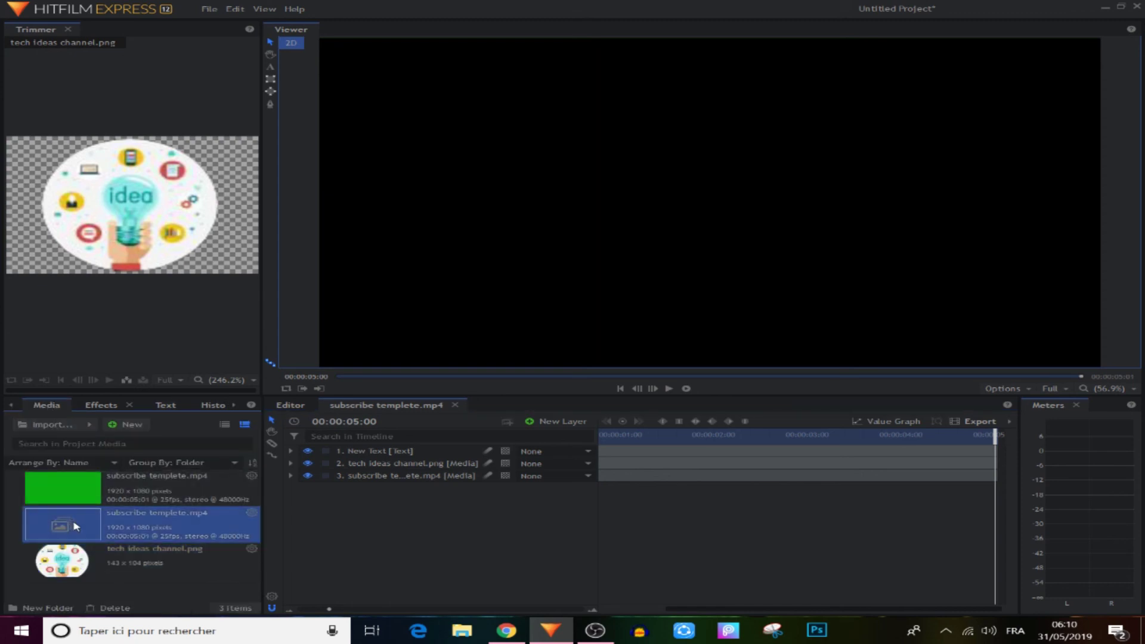
Step: Use Save As to store the composite as 'subscribe templete' (.hfcs) in project save hitfilm
{"action": "right_click", "coordinate": [88, 527]}
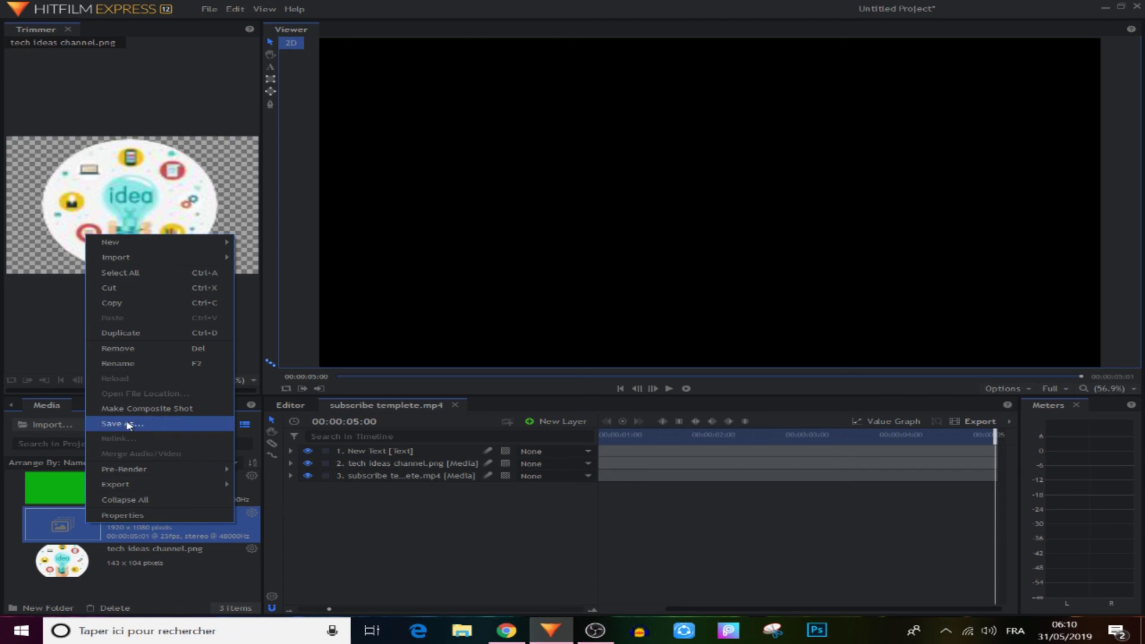
{"action": "left_click", "coordinate": [168, 425]}
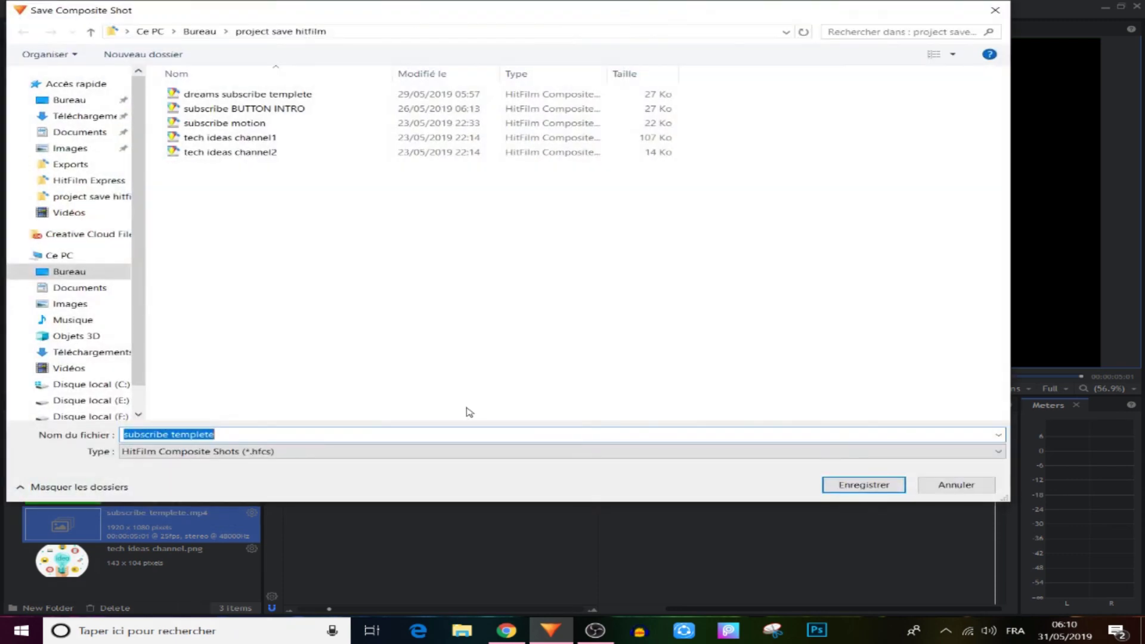
{"action": "left_click", "coordinate": [243, 437]}
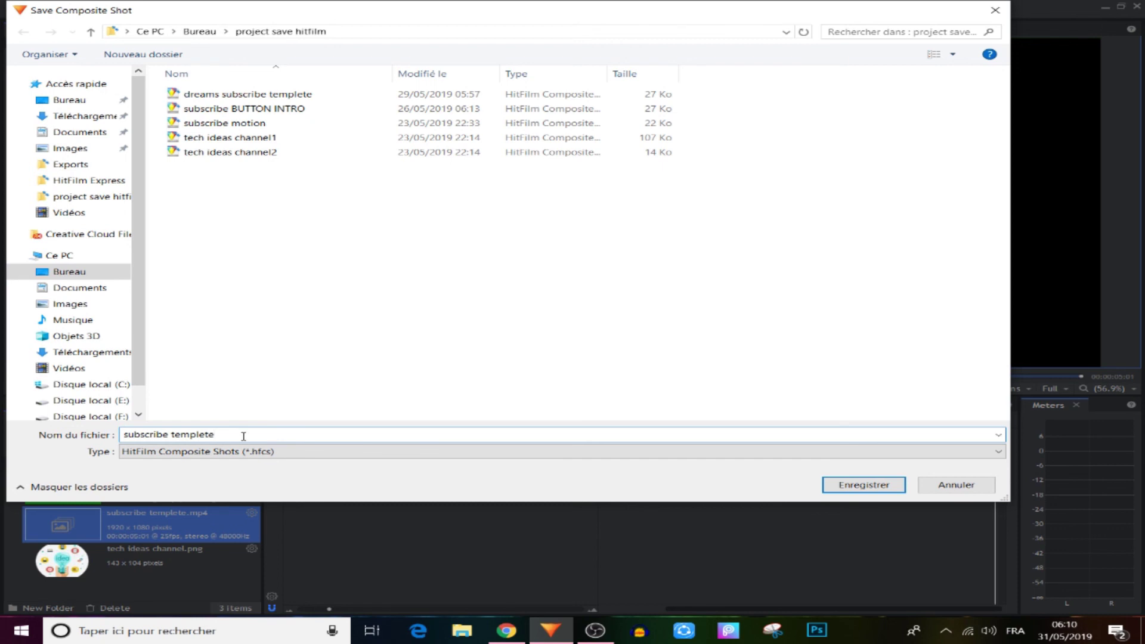
{"action": "left_click", "coordinate": [864, 485]}
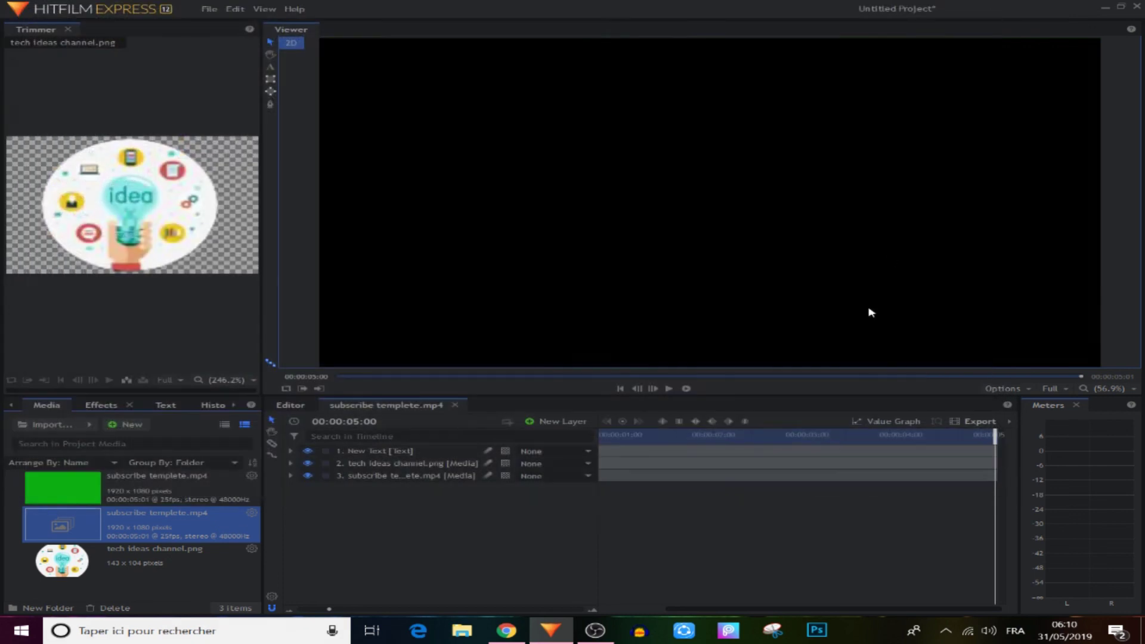